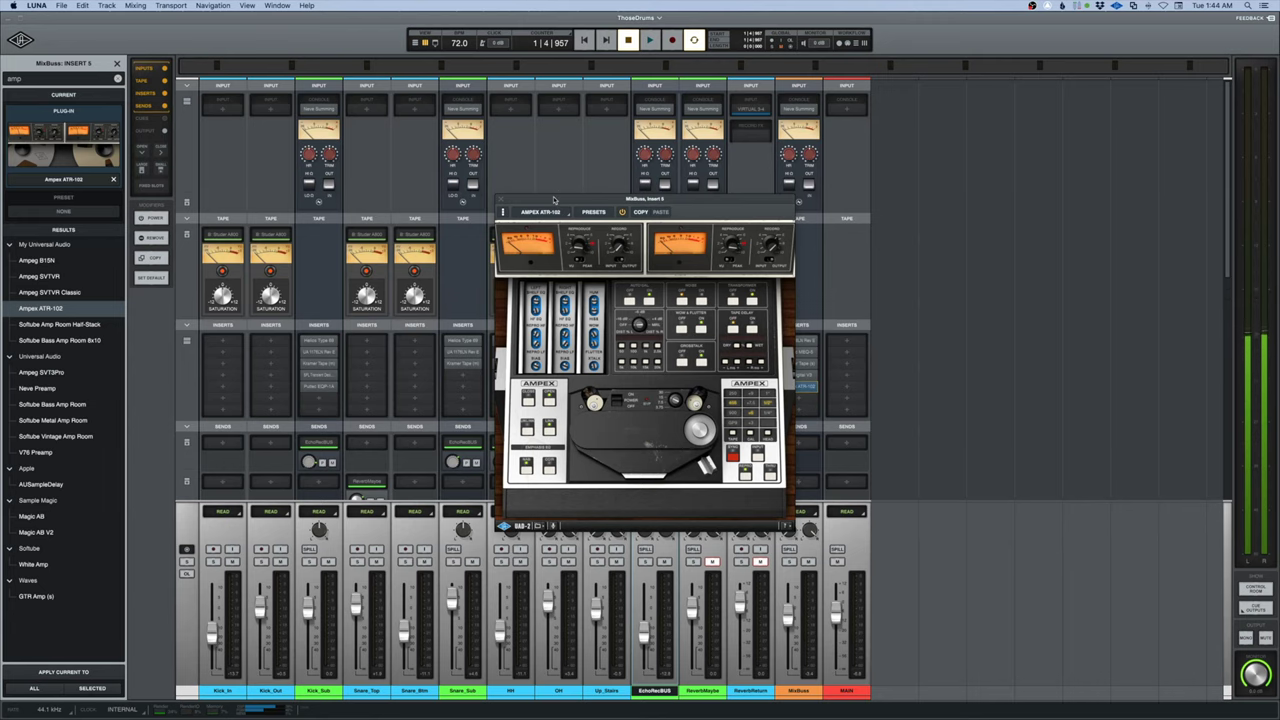
# - Center the ATR-102 window over the mixer and close its calibration panel to reveal the tape reels
pyautogui.moveTo(553, 200); pyautogui.dragTo(733, 236)
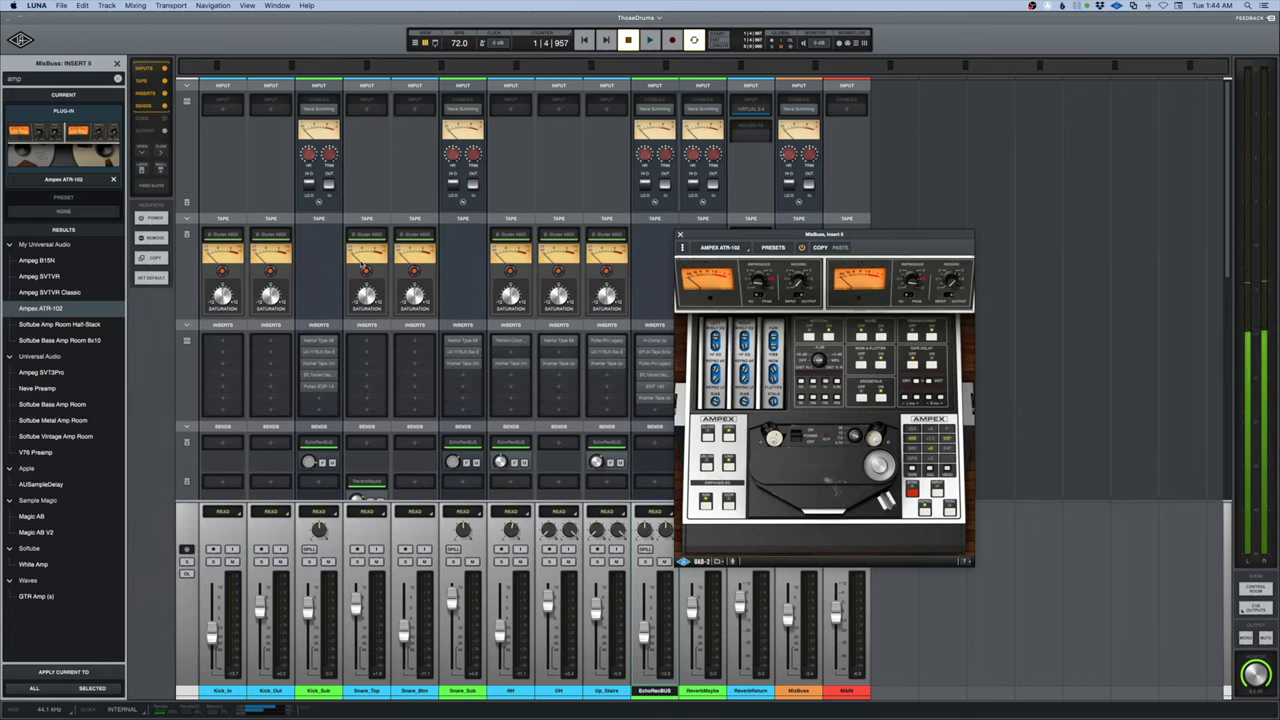
pyautogui.moveTo(706, 237); pyautogui.dragTo(431, 214)
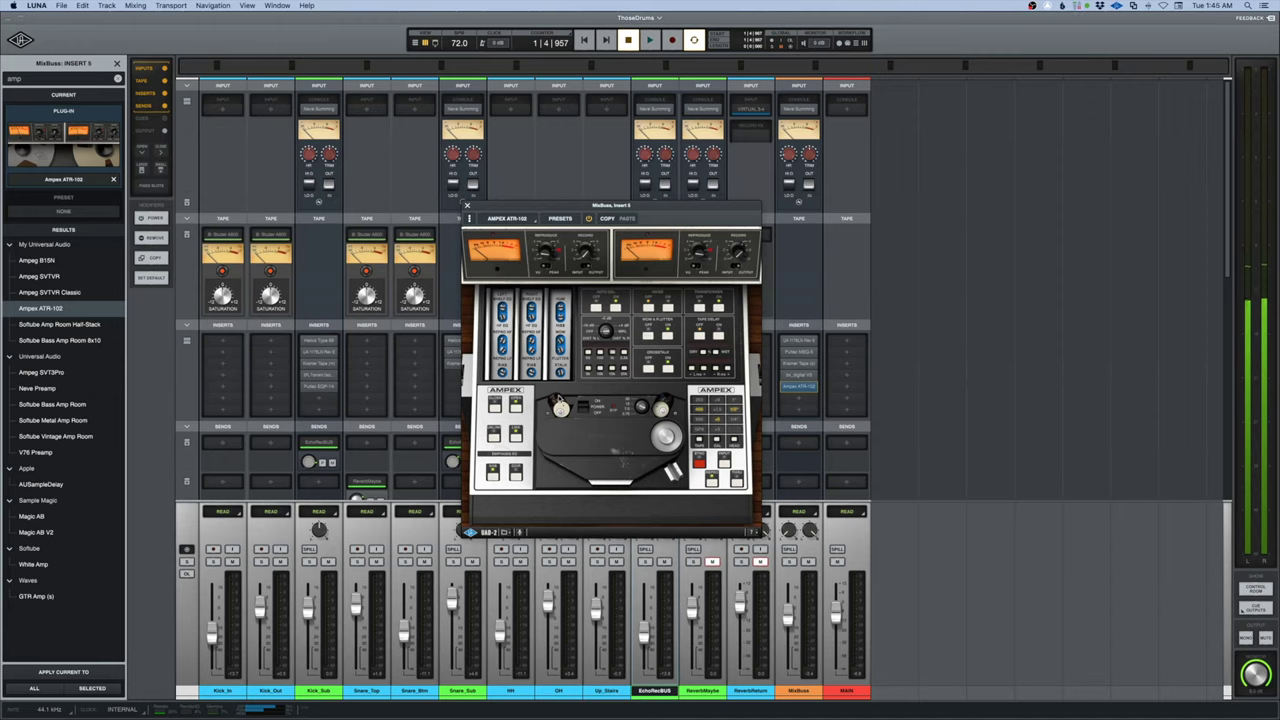
pyautogui.click(586, 393)
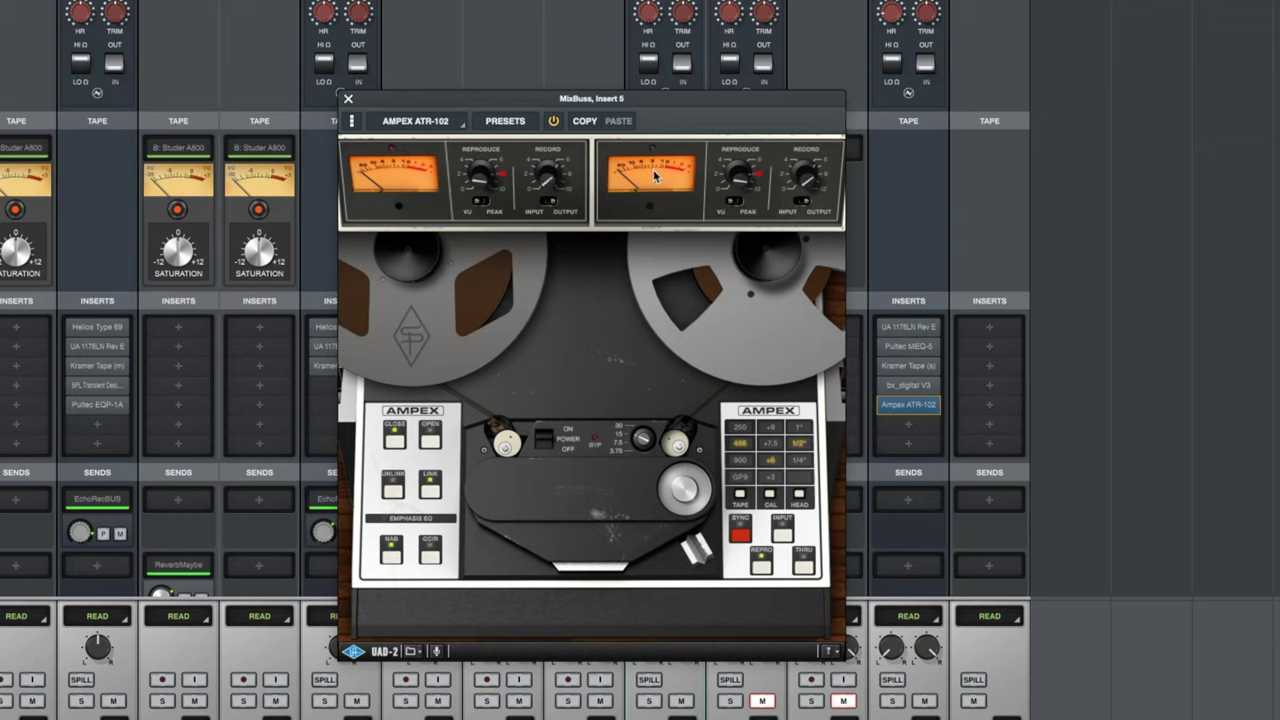
pyautogui.click(480, 202)
pyautogui.click(478, 205)
pyautogui.click(430, 442)
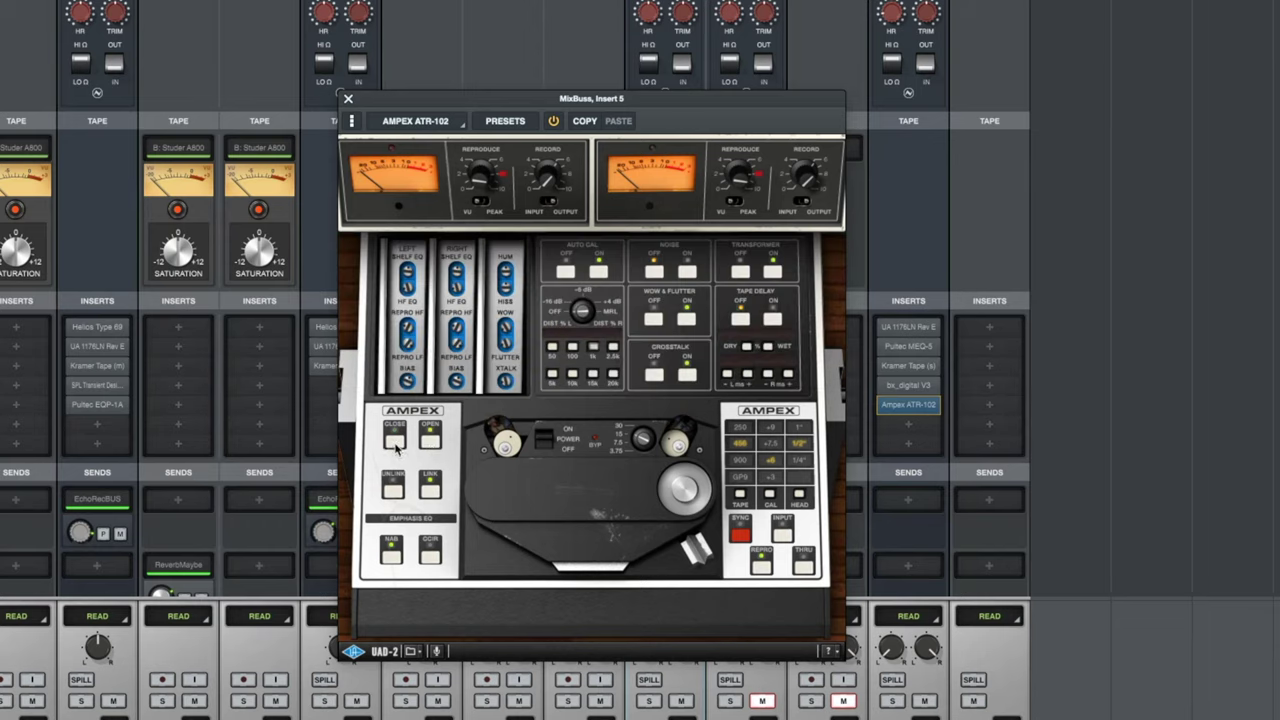
pyautogui.click(395, 446)
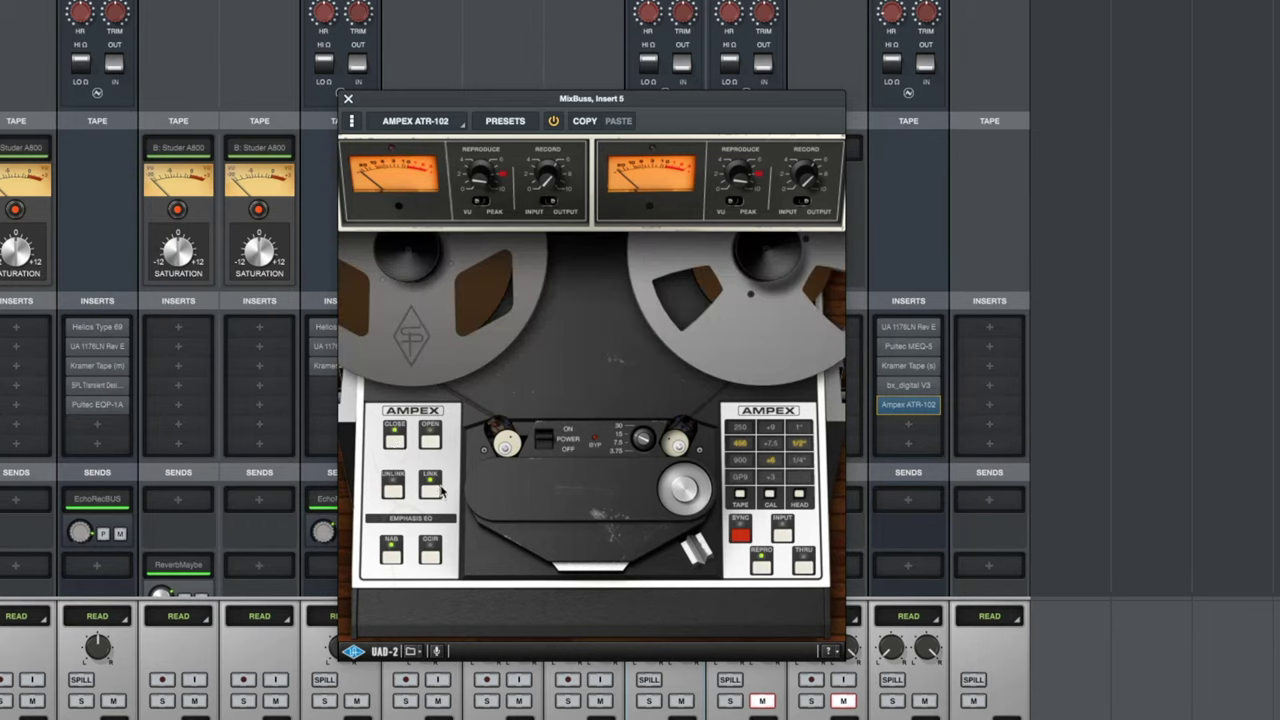
pyautogui.click(430, 490)
pyautogui.click(432, 495)
# - Audition INPUT and SYNC monitoring, power-cycle the ATR-102, and leave monitoring on THRU
pyautogui.click(784, 535)
pyautogui.click(740, 535)
pyautogui.click(547, 441)
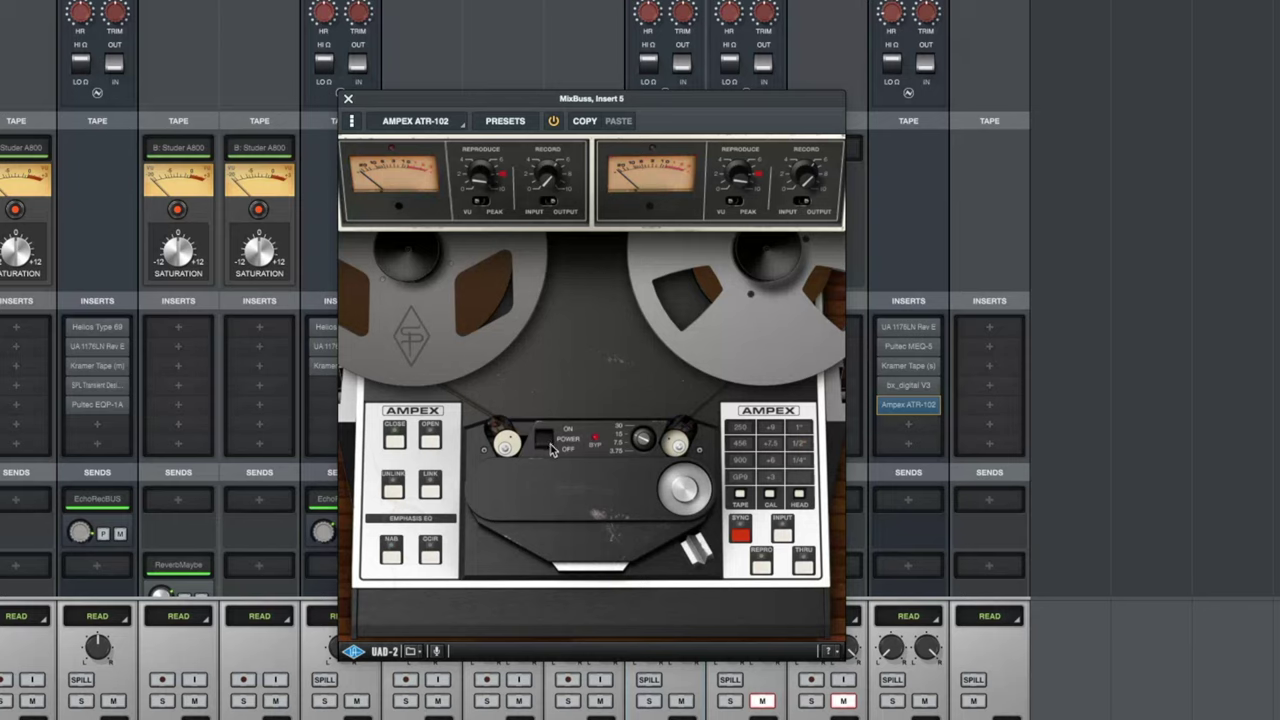
pyautogui.click(549, 443)
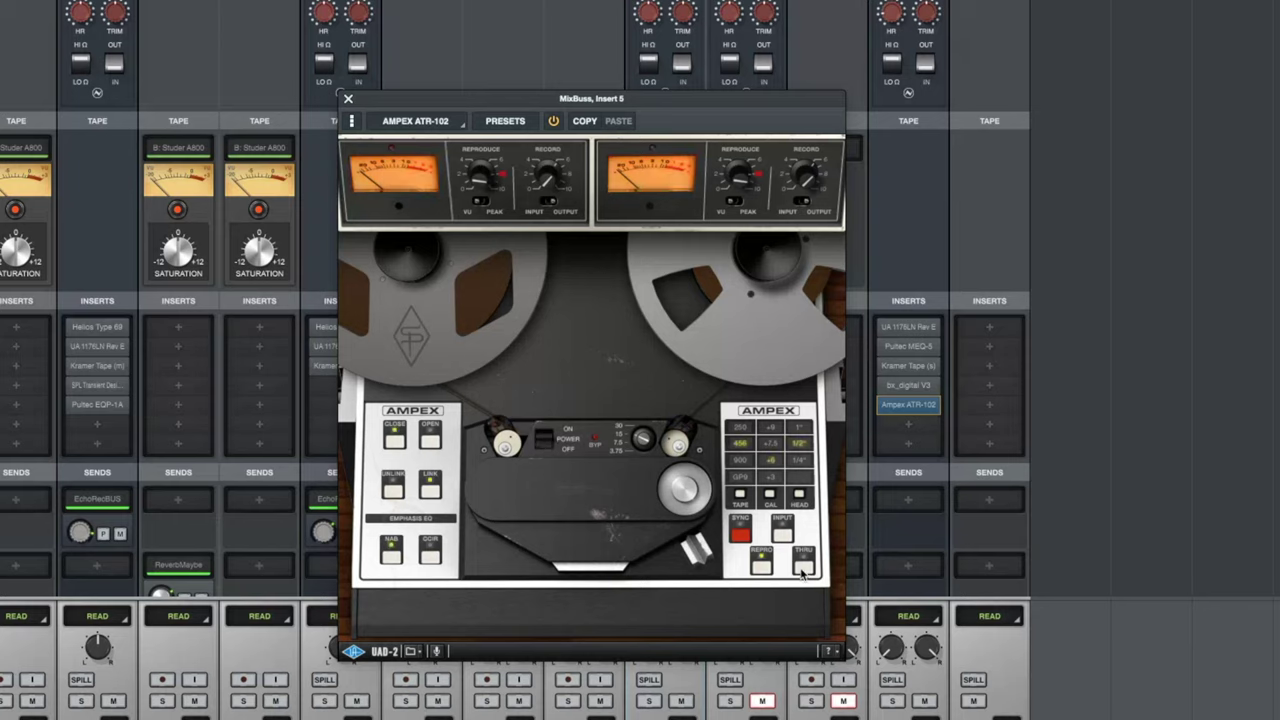
pyautogui.click(803, 566)
# - Open the ATR-102 calibration panel to expose the EQ, noise, wow and flutter, crosstalk and tape delay settings
pyautogui.click(431, 443)
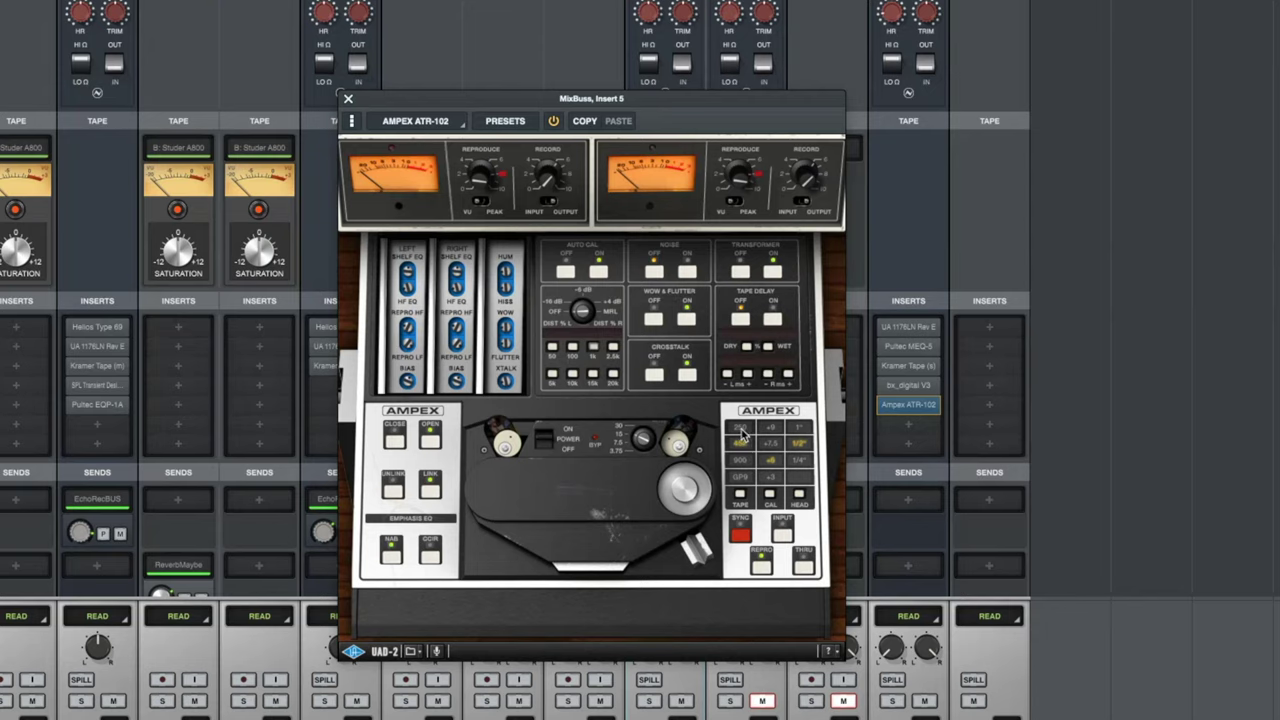
# - Try the 250 flux setting, return to 456, and step the calibration level to +6
pyautogui.click(740, 427)
pyautogui.click(739, 443)
pyautogui.click(771, 497)
pyautogui.click(771, 497)
pyautogui.click(771, 497)
pyautogui.click(771, 497)
# - Audition the 250, 900 and GP9 formulas, then settle back on 456 calibrated at +6
pyautogui.click(740, 428)
pyautogui.click(740, 460)
pyautogui.click(740, 478)
pyautogui.click(772, 430)
pyautogui.click(740, 445)
pyautogui.click(772, 462)
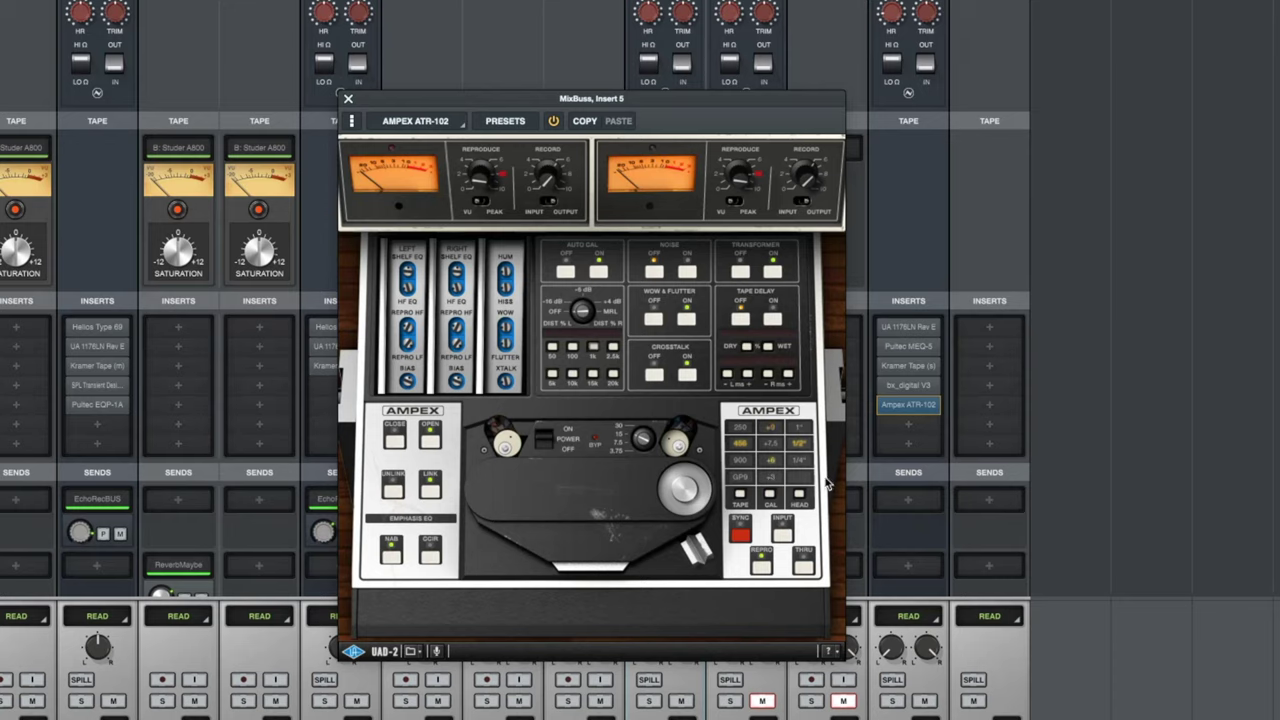
# - Try 1-inch and 1/4-inch widths and toggle head width, finishing on 1/2-inch tape
pyautogui.click(799, 430)
pyautogui.click(799, 462)
pyautogui.click(801, 497)
pyautogui.click(801, 497)
pyautogui.click(801, 497)
pyautogui.click(801, 497)
pyautogui.click(797, 447)
# - Remove Kramer Tape from the mix bus inserts and switch the ATR-102 off
pyautogui.moveTo(912, 370)
pyautogui.click(918, 368)
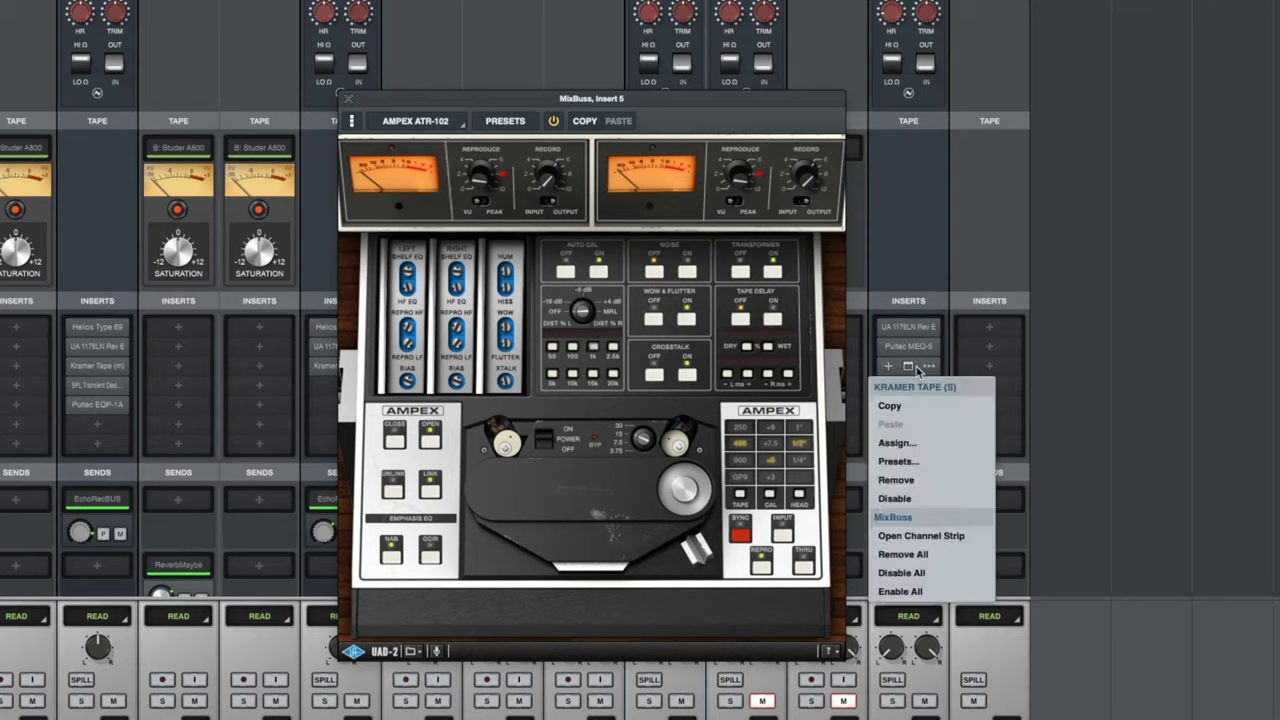
pyautogui.click(897, 480)
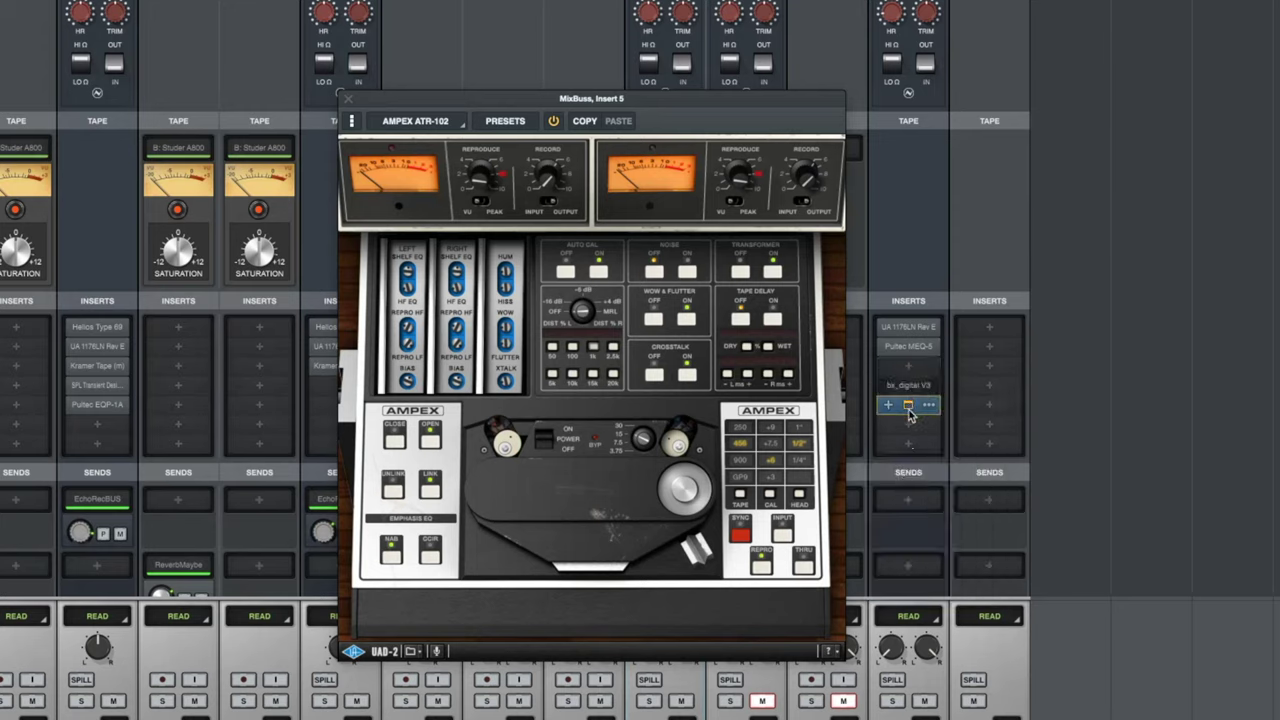
pyautogui.click(546, 444)
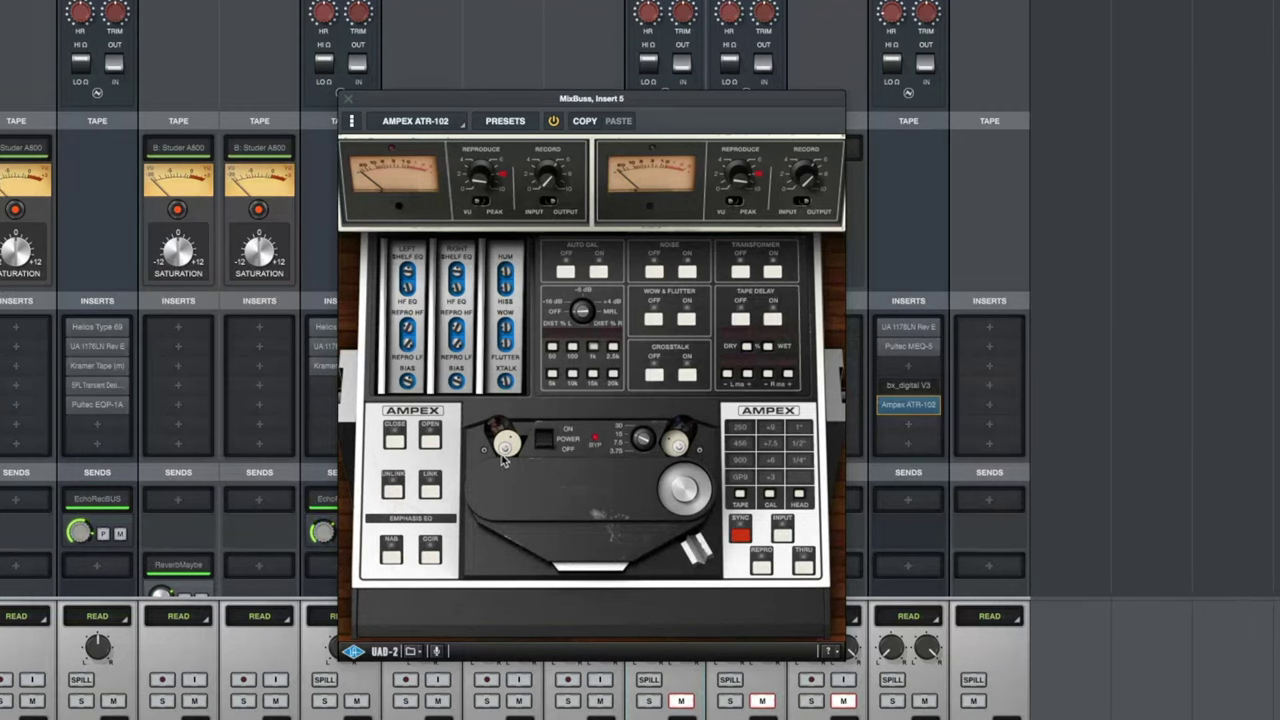
# - Power the ATR-102 back on, compare against THRU, then return to REPRO monitoring
pyautogui.click(548, 442)
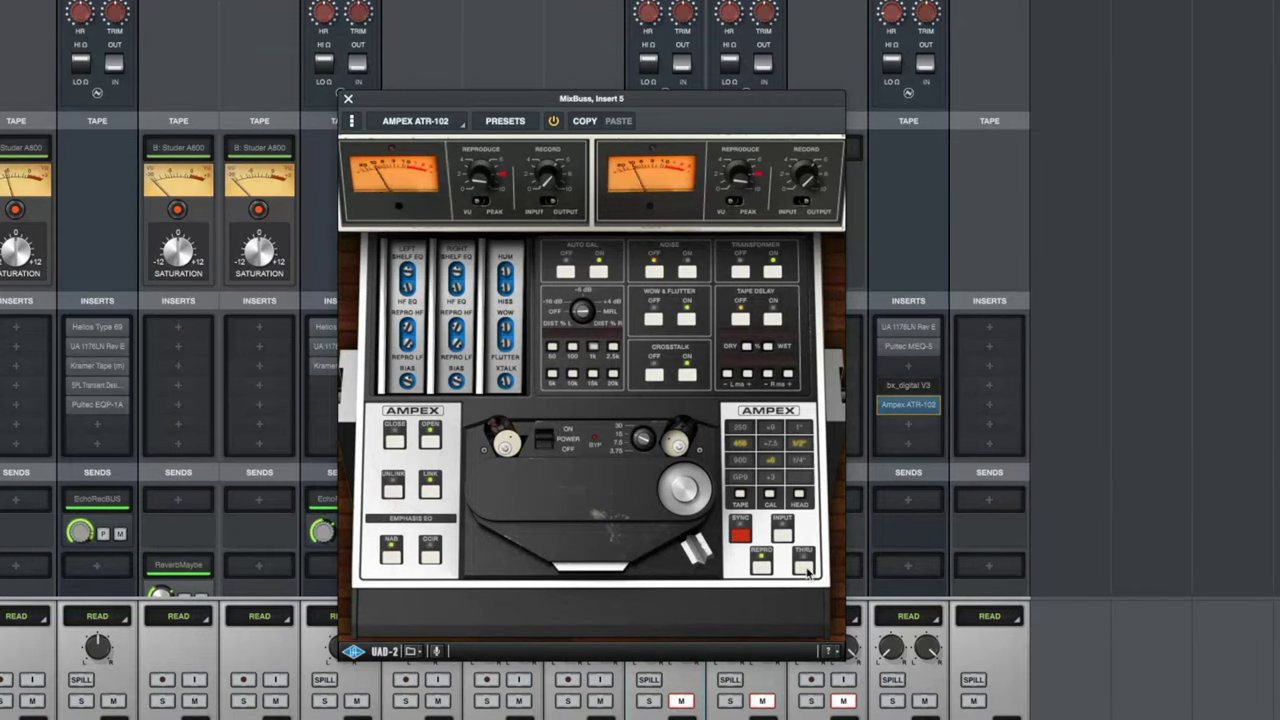
pyautogui.click(805, 565)
pyautogui.click(762, 566)
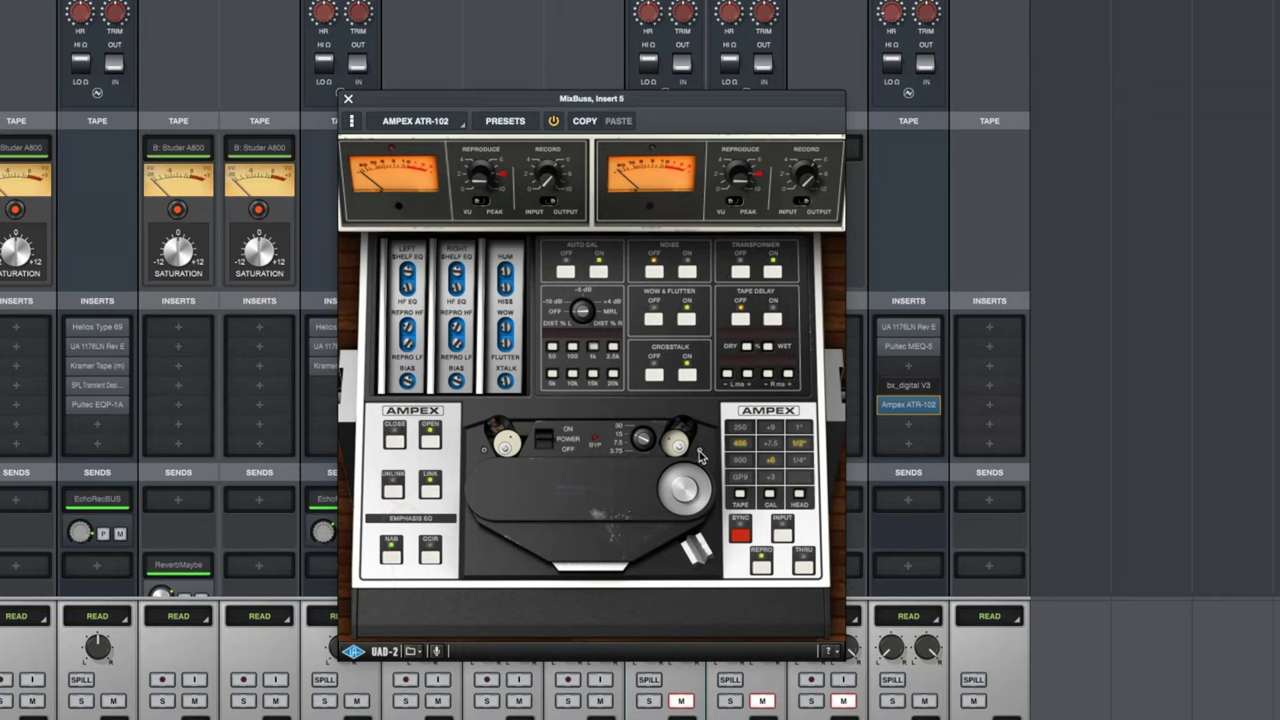
# - Compare 1/4-inch tape width against THRU, then try 1/2 inch and settle on 1 inch
pyautogui.click(795, 463)
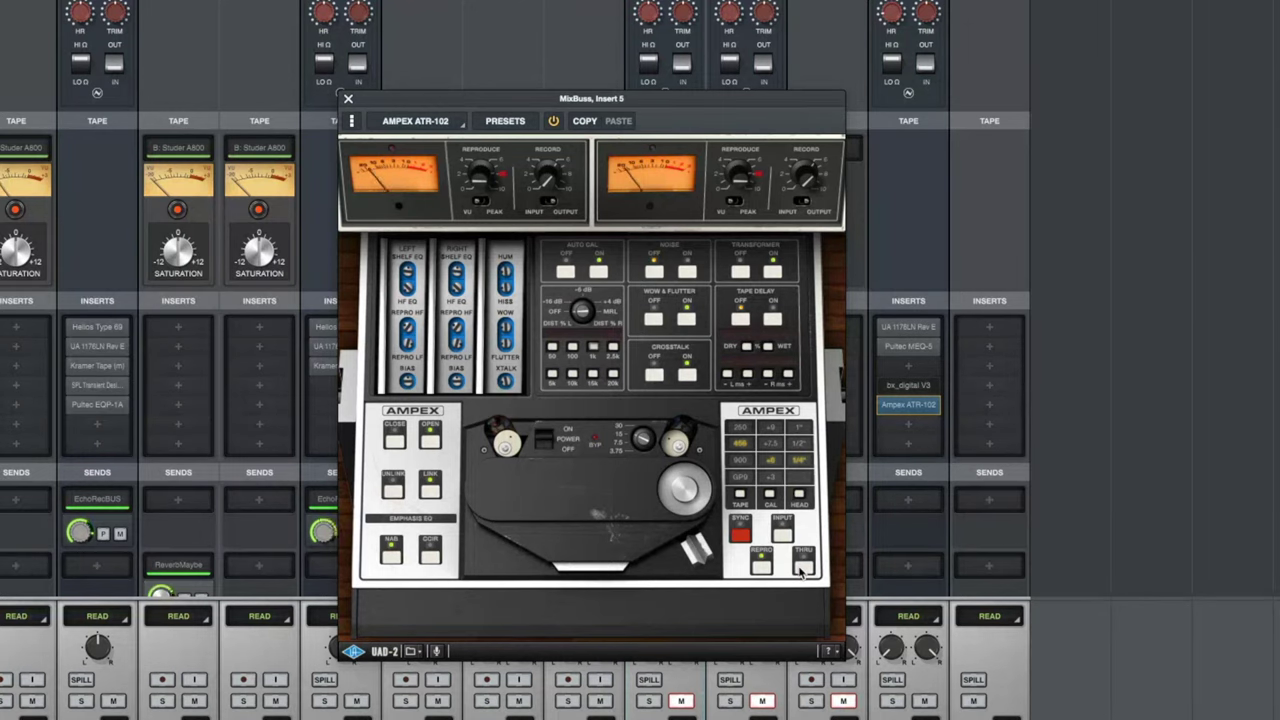
pyautogui.click(801, 566)
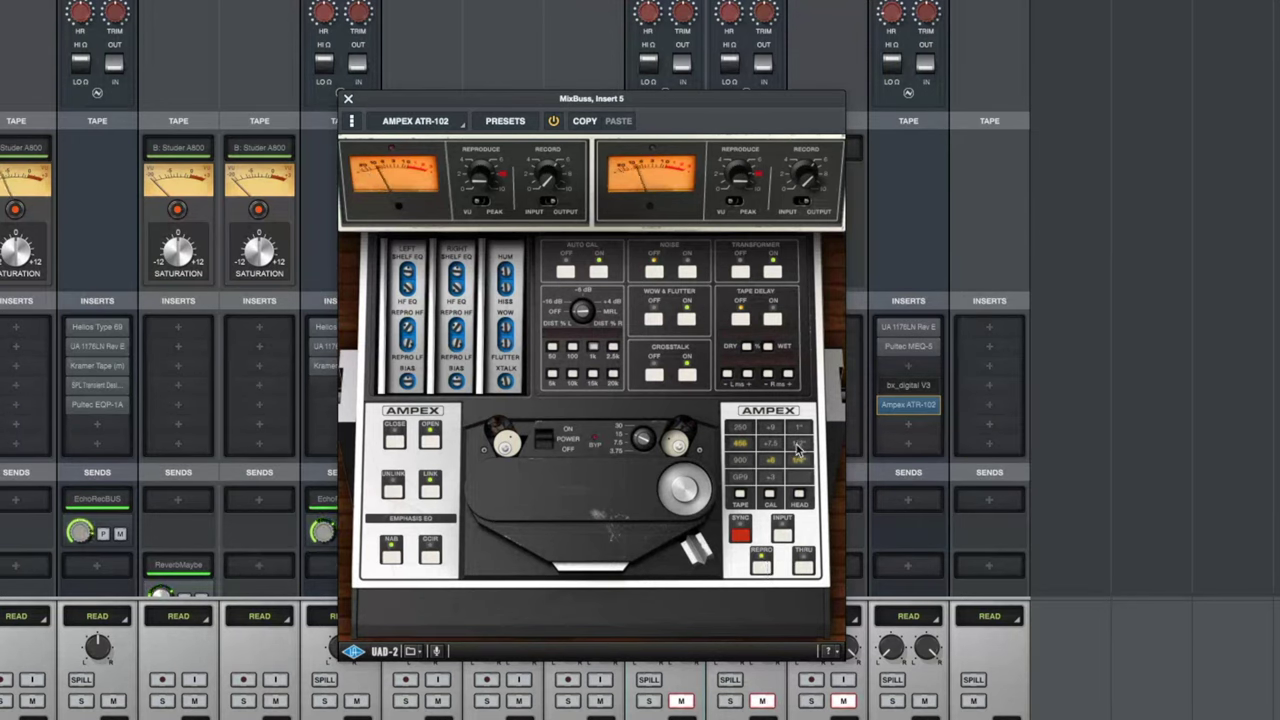
pyautogui.click(798, 445)
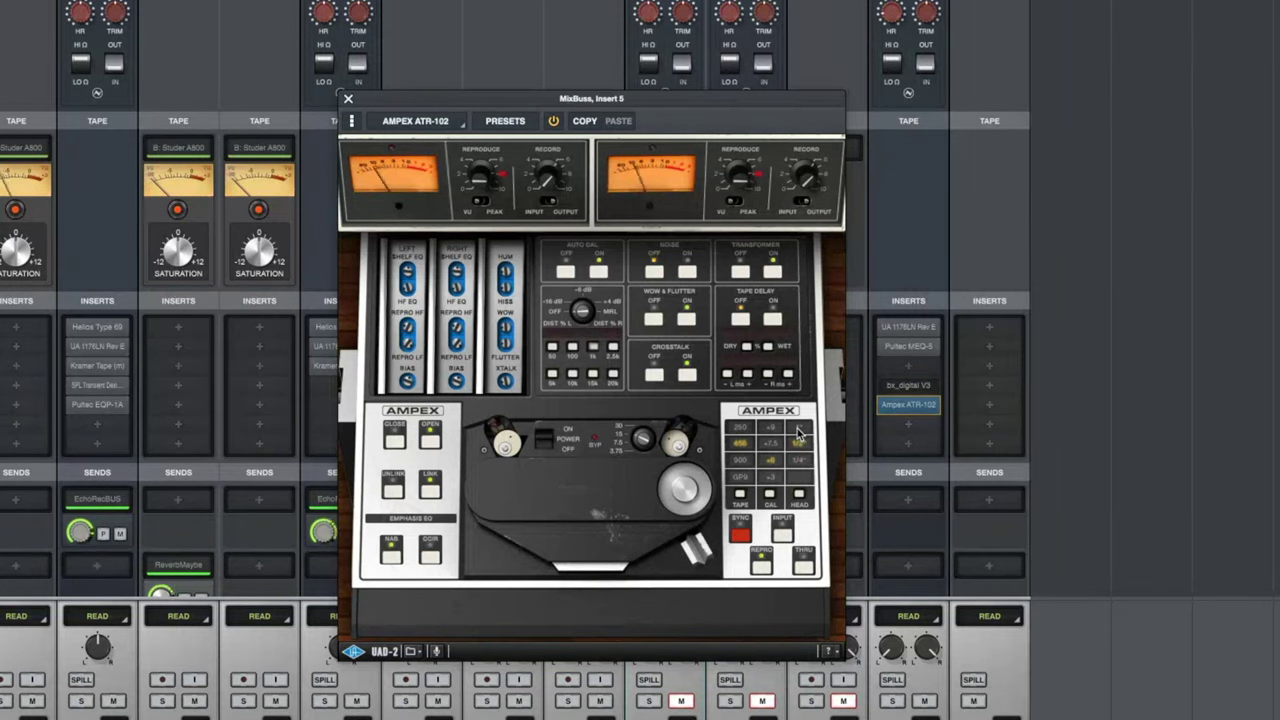
pyautogui.click(799, 430)
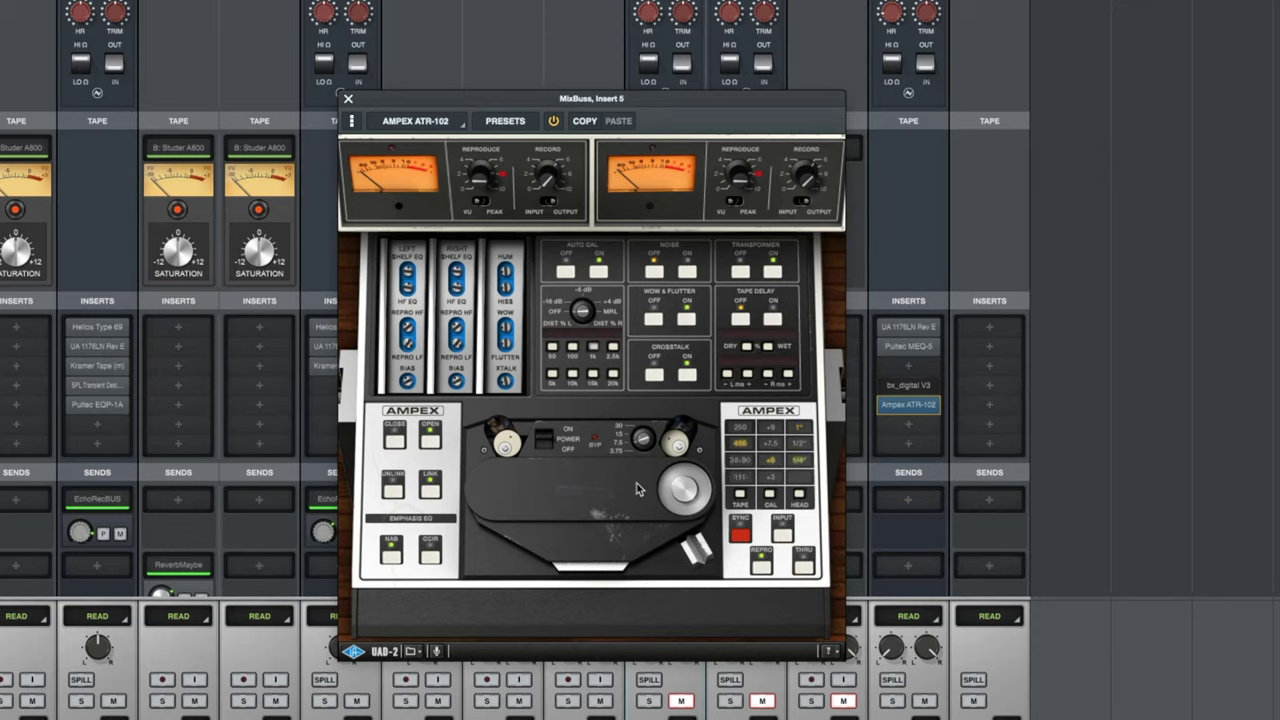
# - Switch the ATR-102 to 1/4-inch width, listing the 250, 456, 35-90 and 111 formulas
pyautogui.click(739, 493)
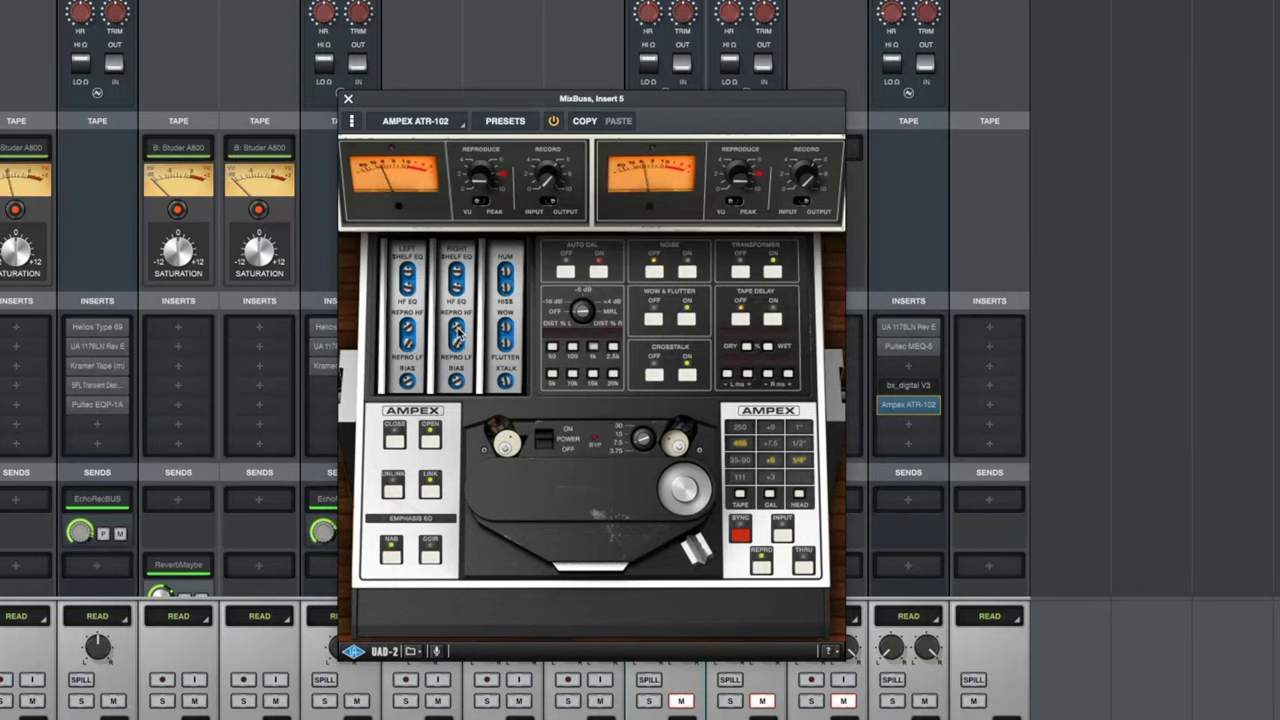
pyautogui.moveTo(910, 350)
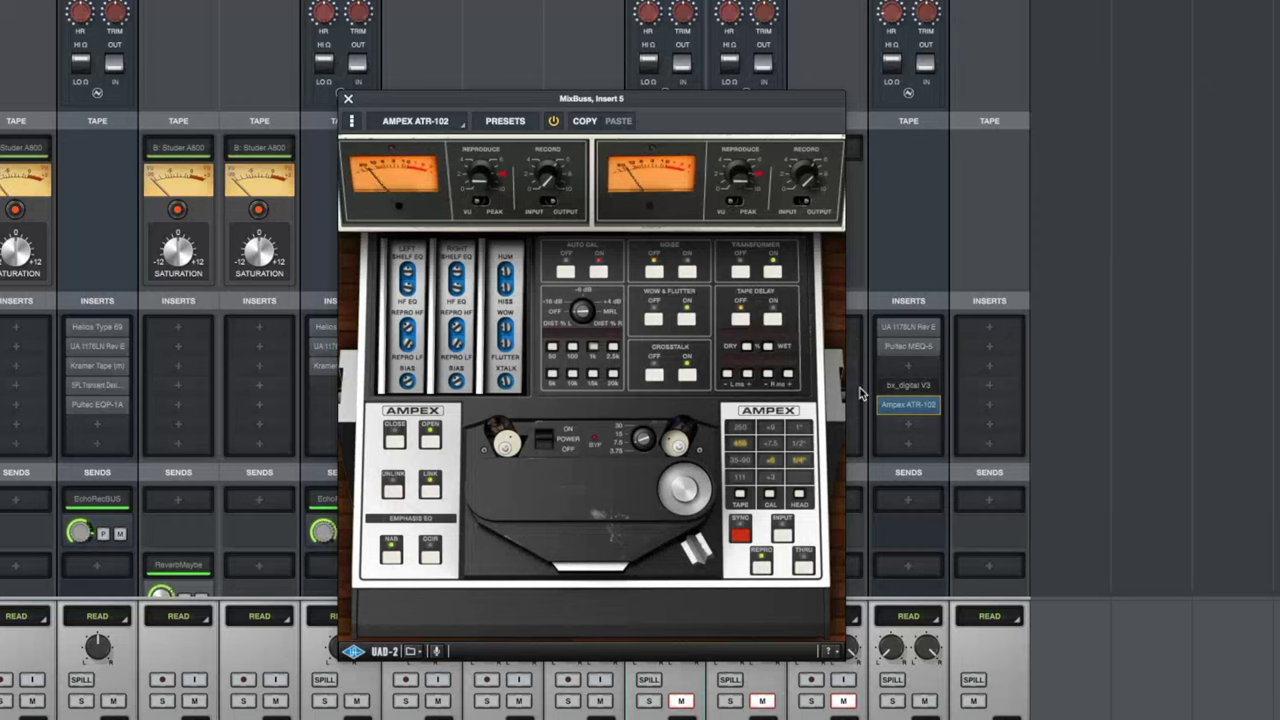
pyautogui.rightClick(918, 330)
pyautogui.click(1070, 455)
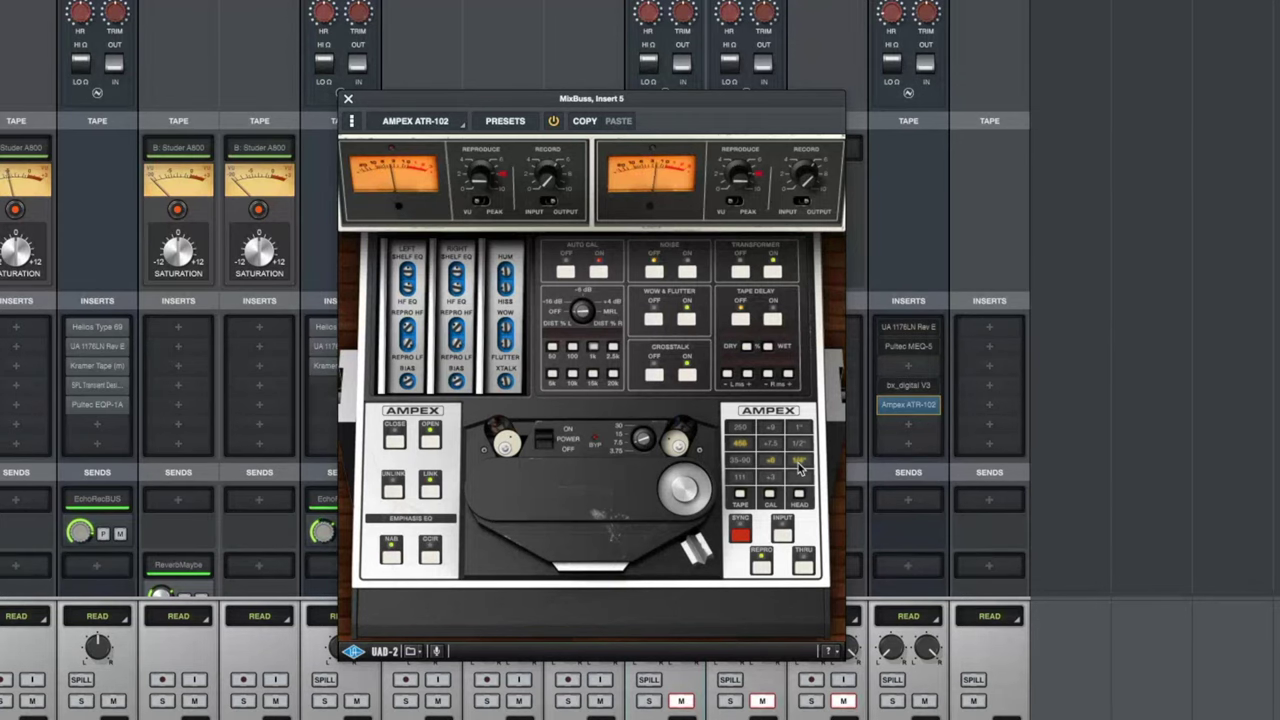
# - Change the tape speed to offer 900 and GP9, then cycle 1/2 and 1-inch widths, ending on 1/4 inch
pyautogui.click(643, 437)
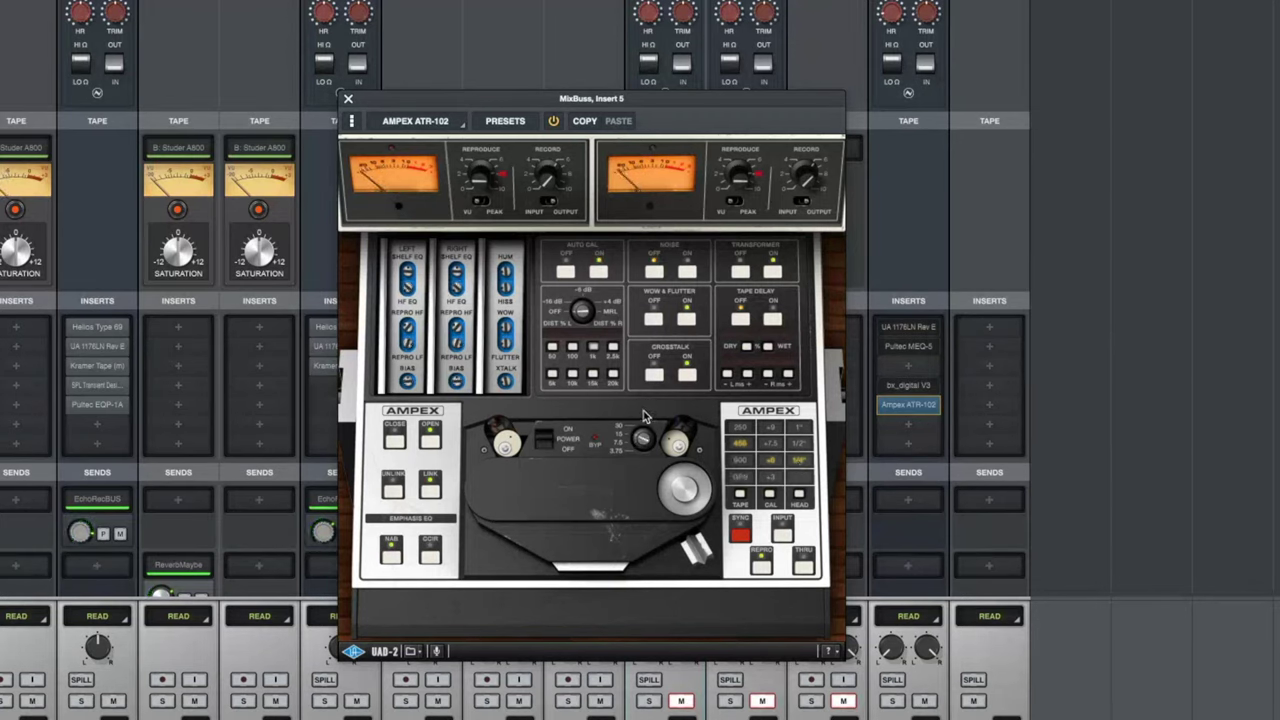
pyautogui.click(800, 451)
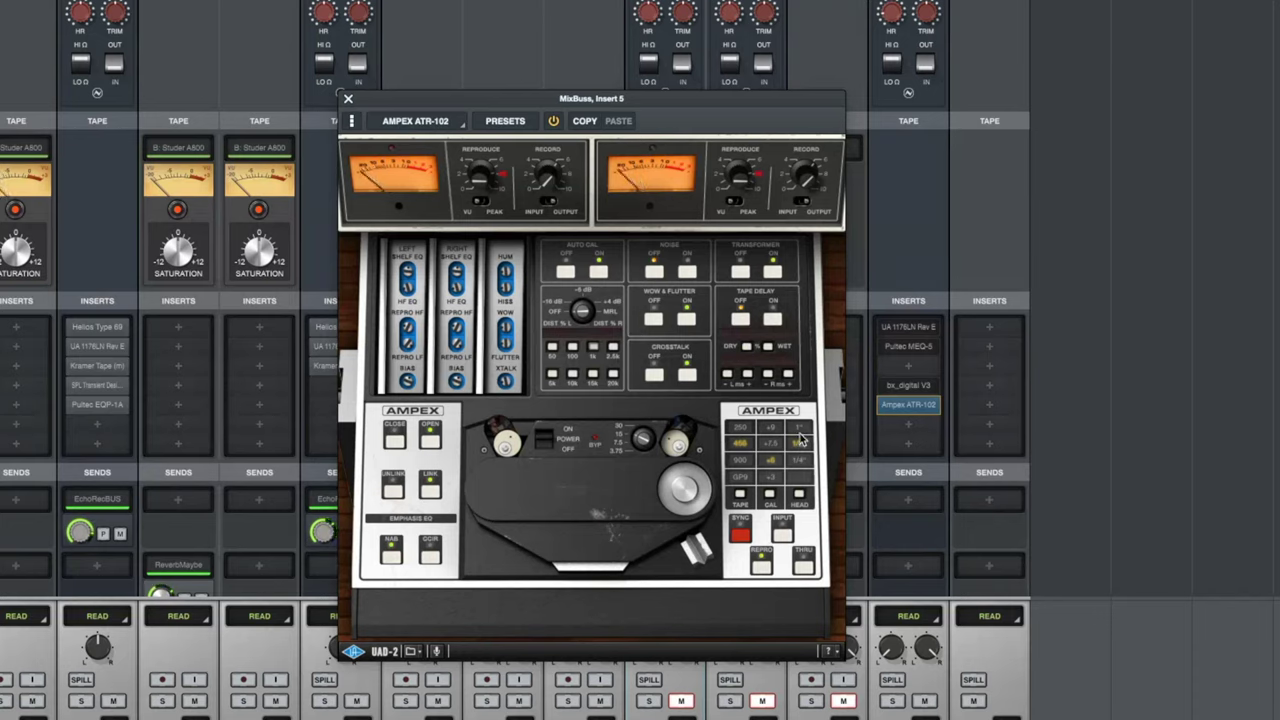
pyautogui.click(800, 430)
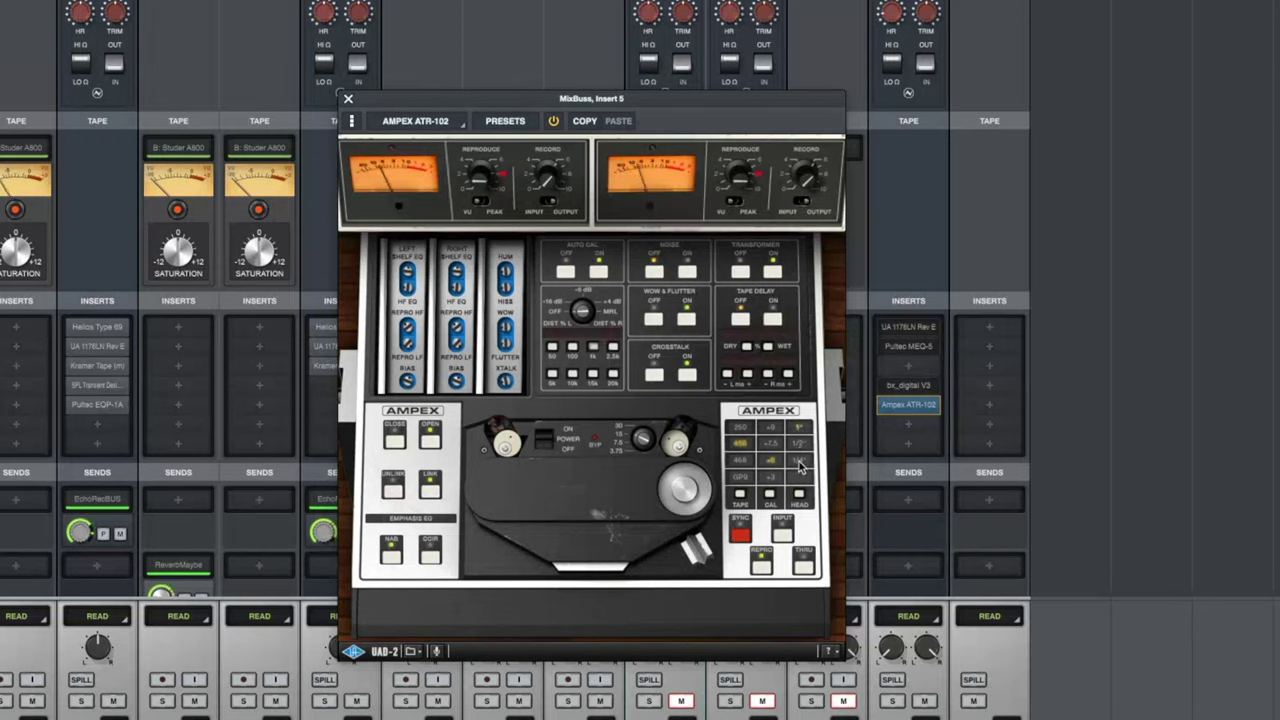
pyautogui.click(800, 446)
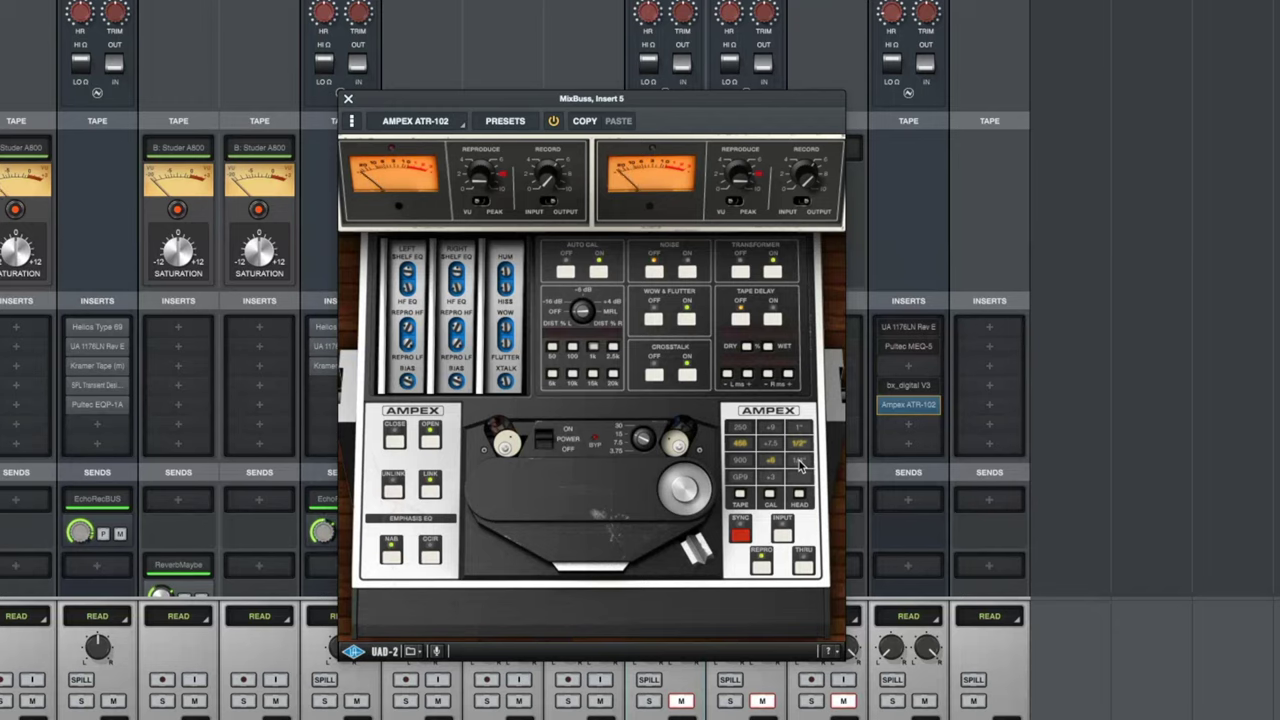
pyautogui.click(800, 462)
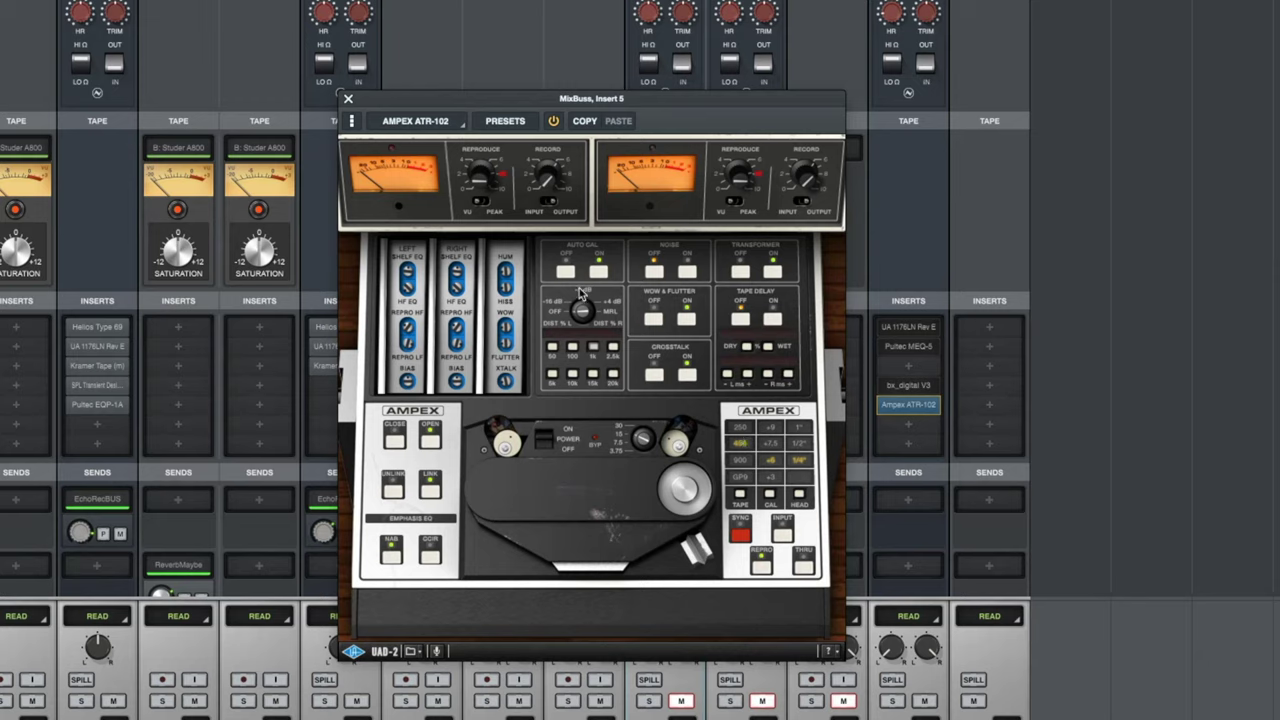
# - Select the 250 formula and try 1/2 and 1/4-inch widths, settling on 1-inch tape
pyautogui.click(740, 427)
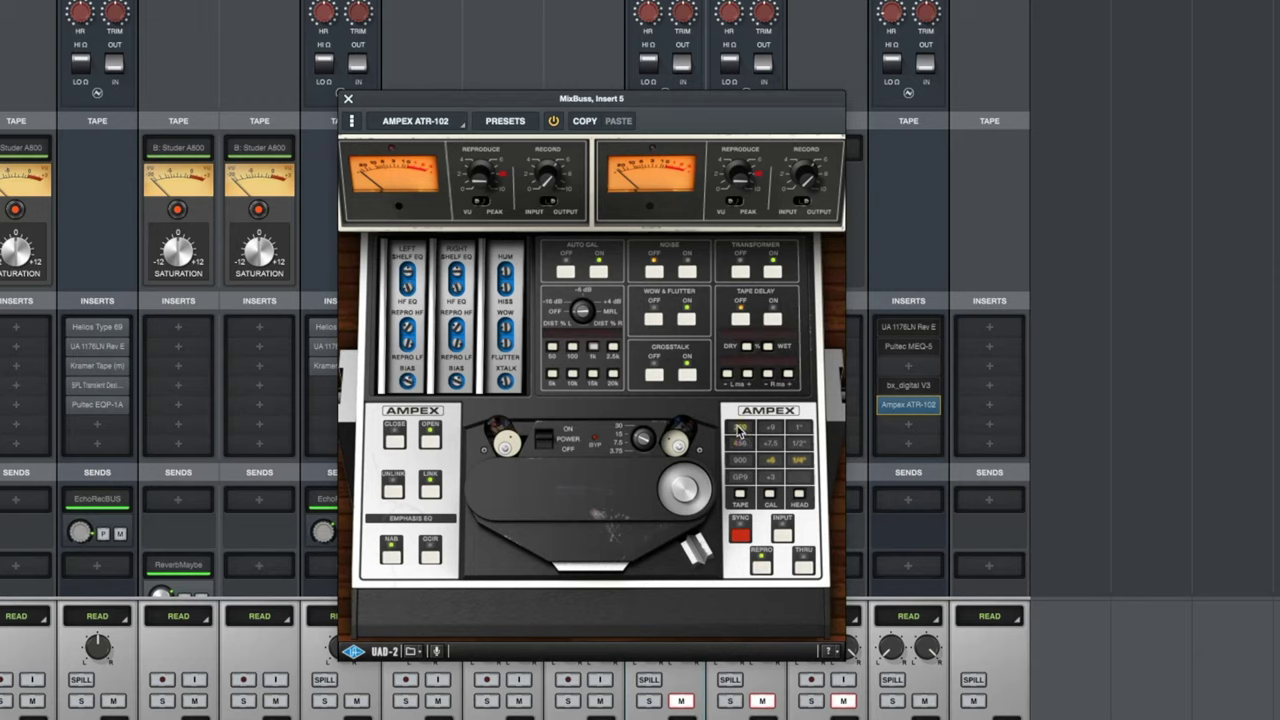
pyautogui.click(798, 428)
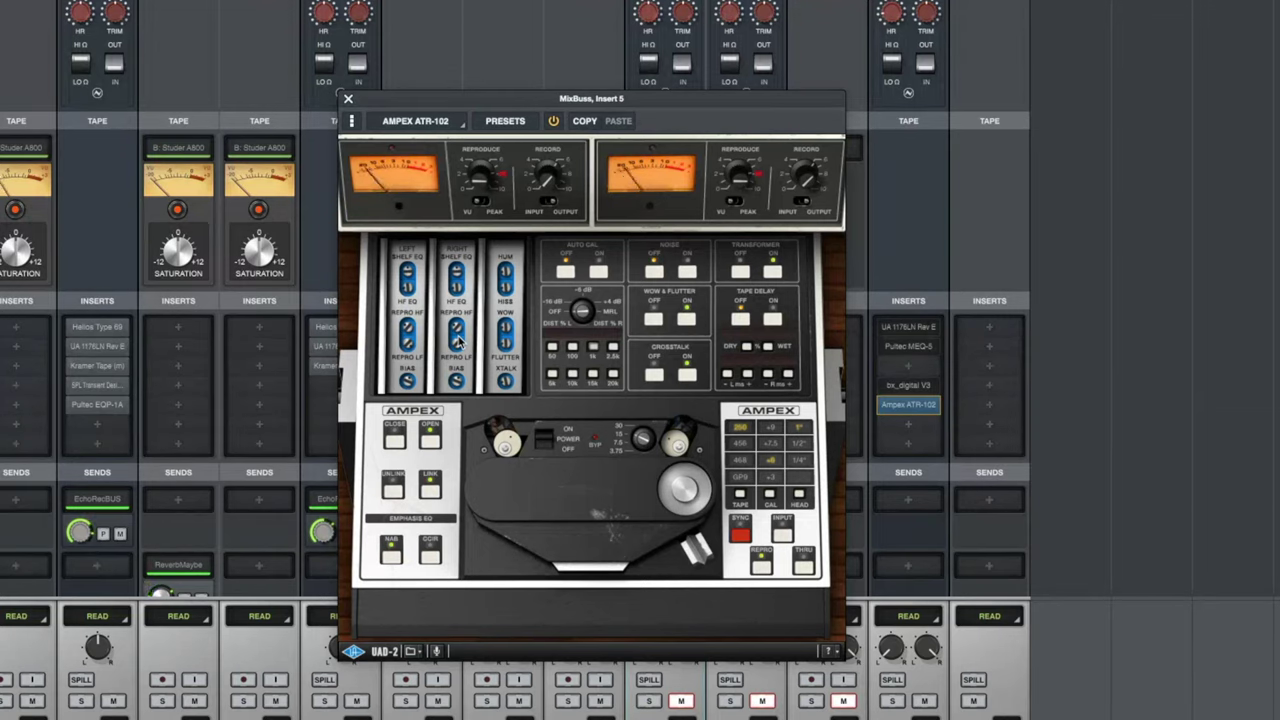
pyautogui.click(800, 444)
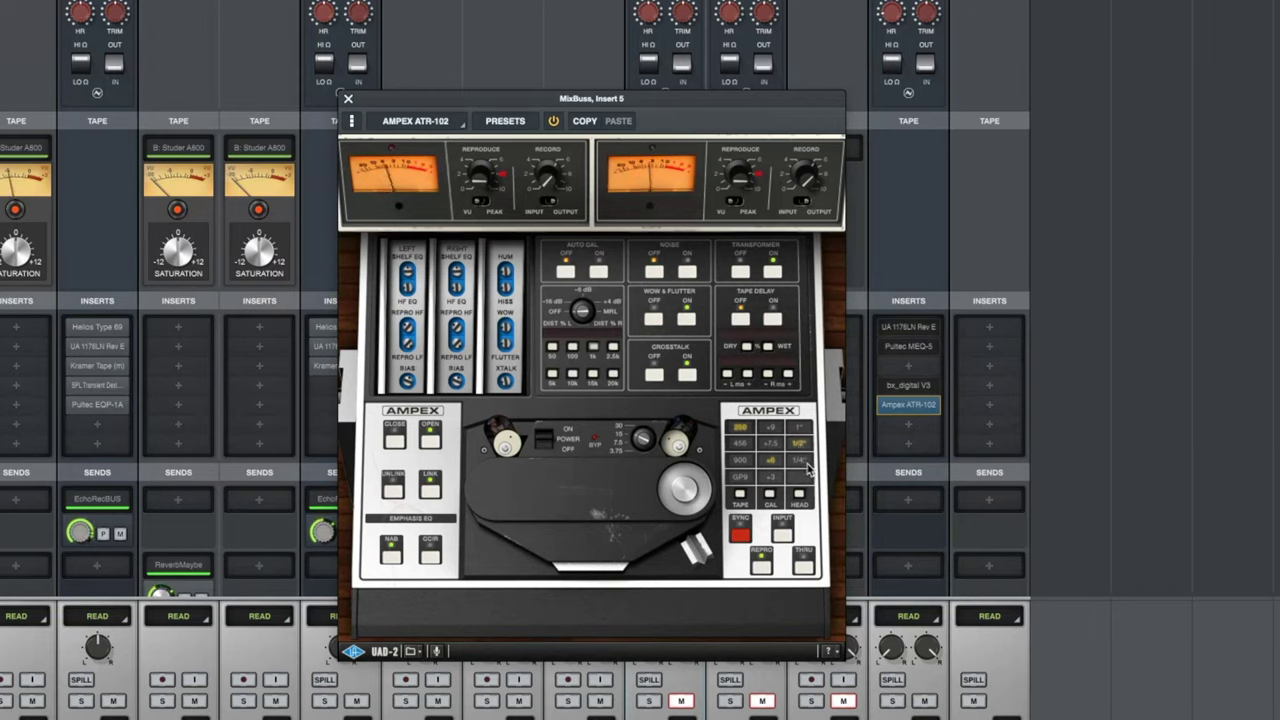
pyautogui.click(798, 461)
pyautogui.click(799, 430)
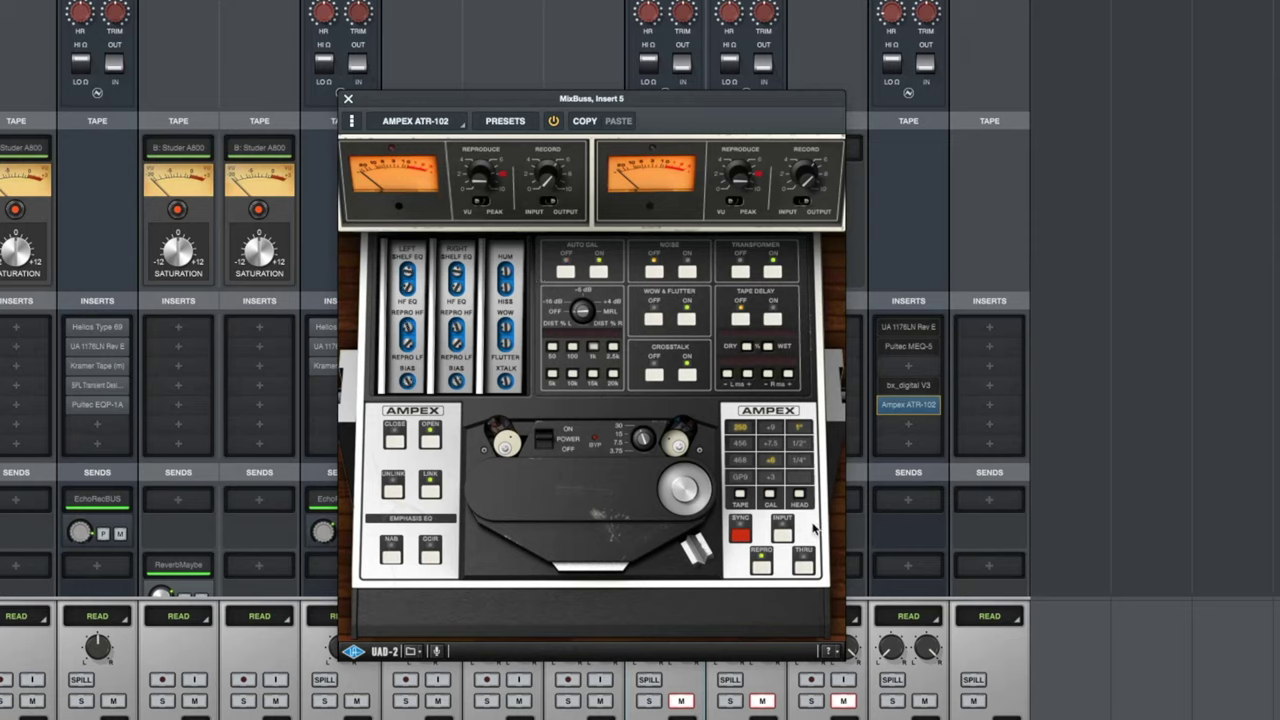
# - Choose 456 tape, set the tape width to 1 inch, and change the tape speed
pyautogui.click(741, 445)
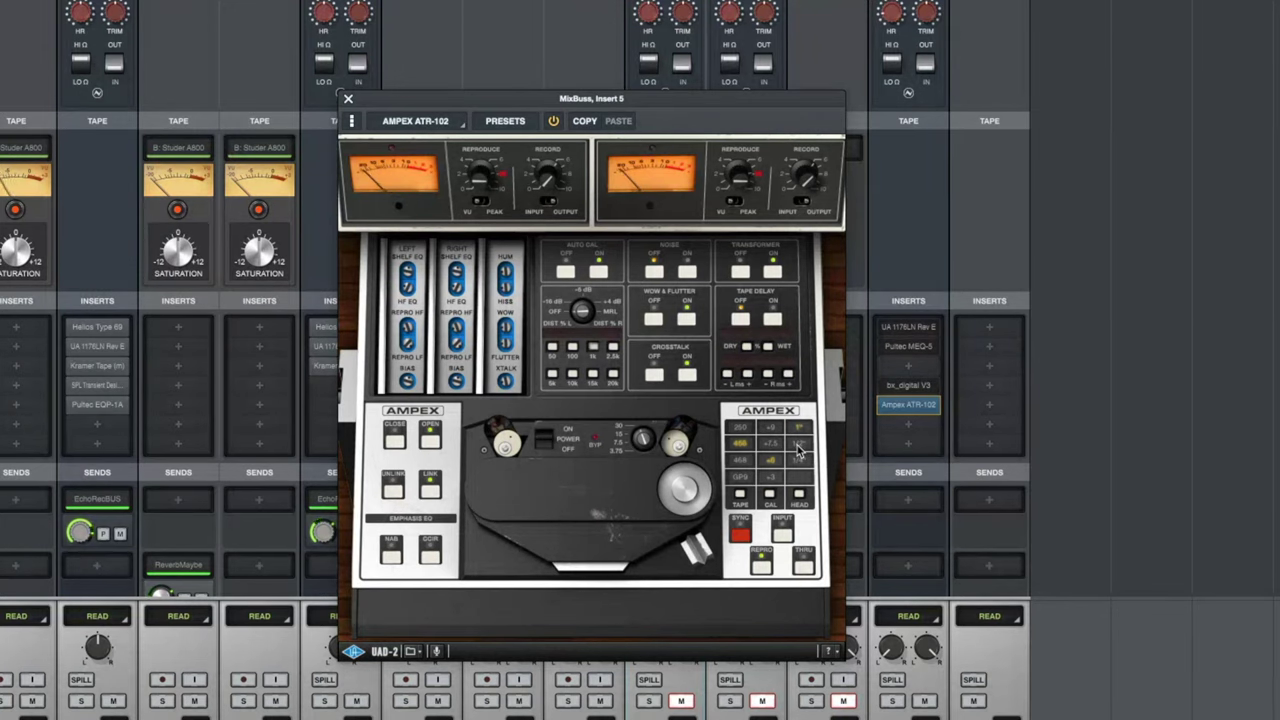
pyautogui.click(799, 445)
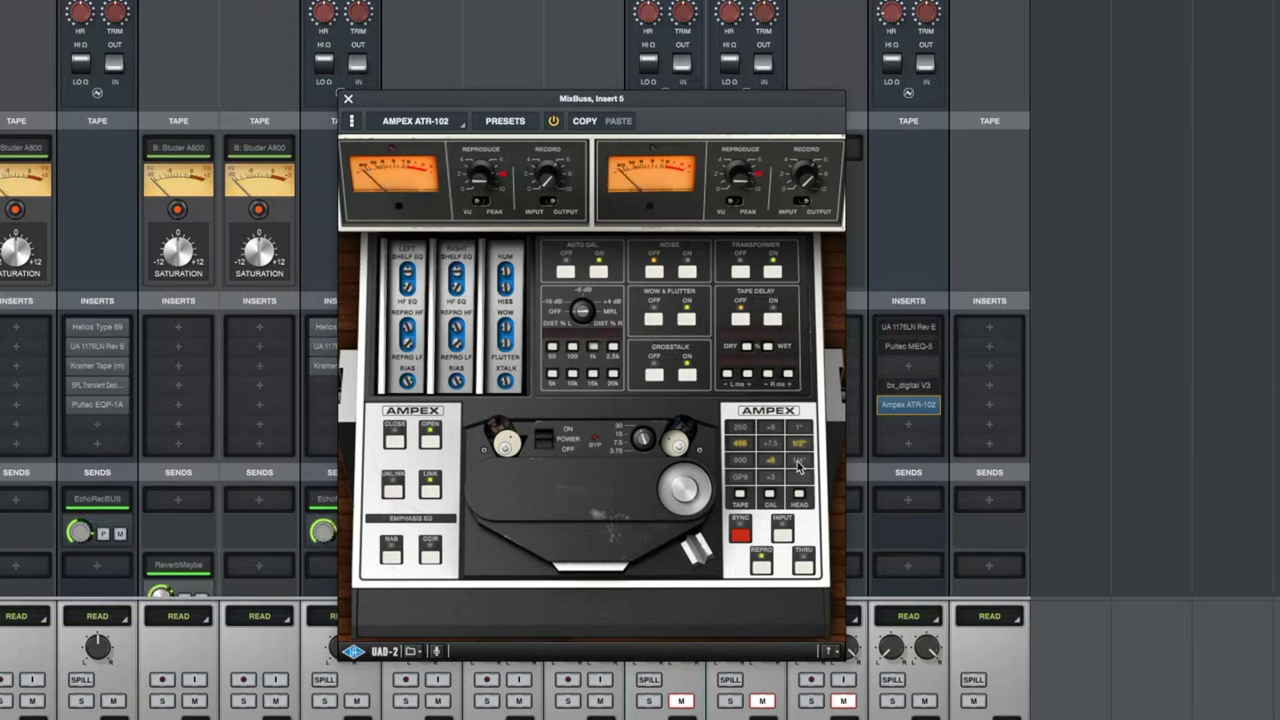
pyautogui.click(799, 461)
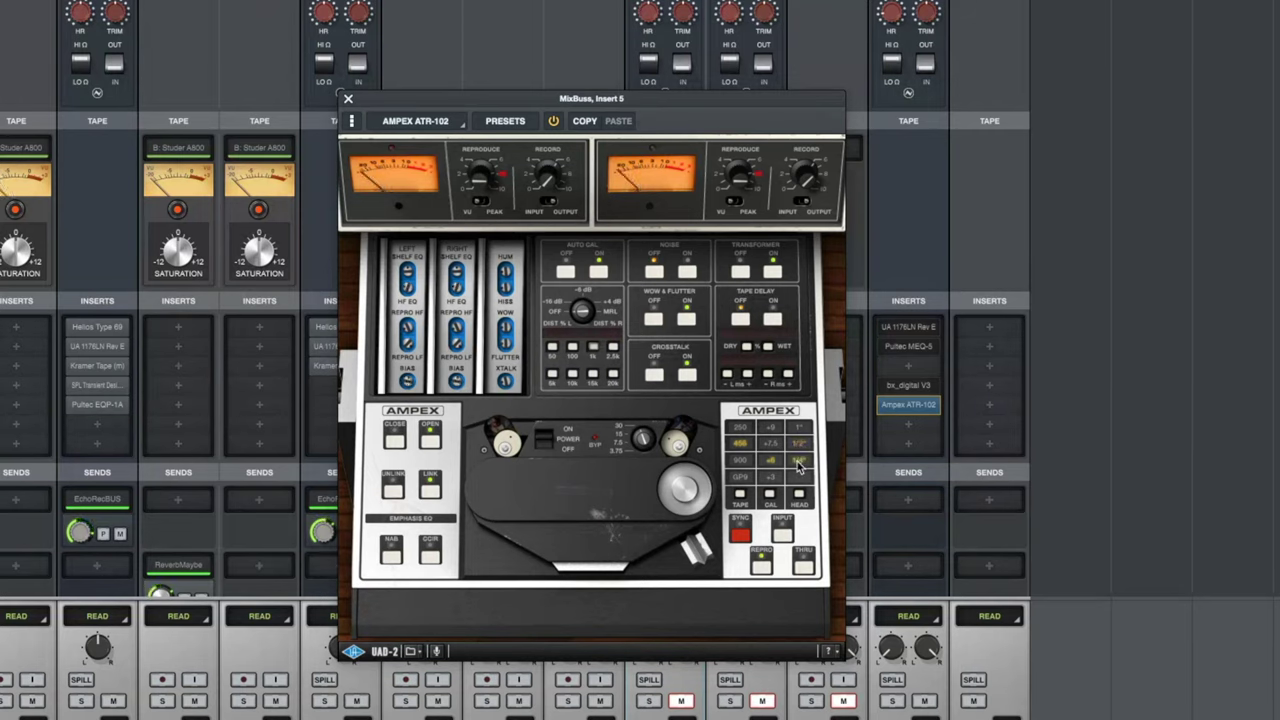
pyautogui.click(798, 444)
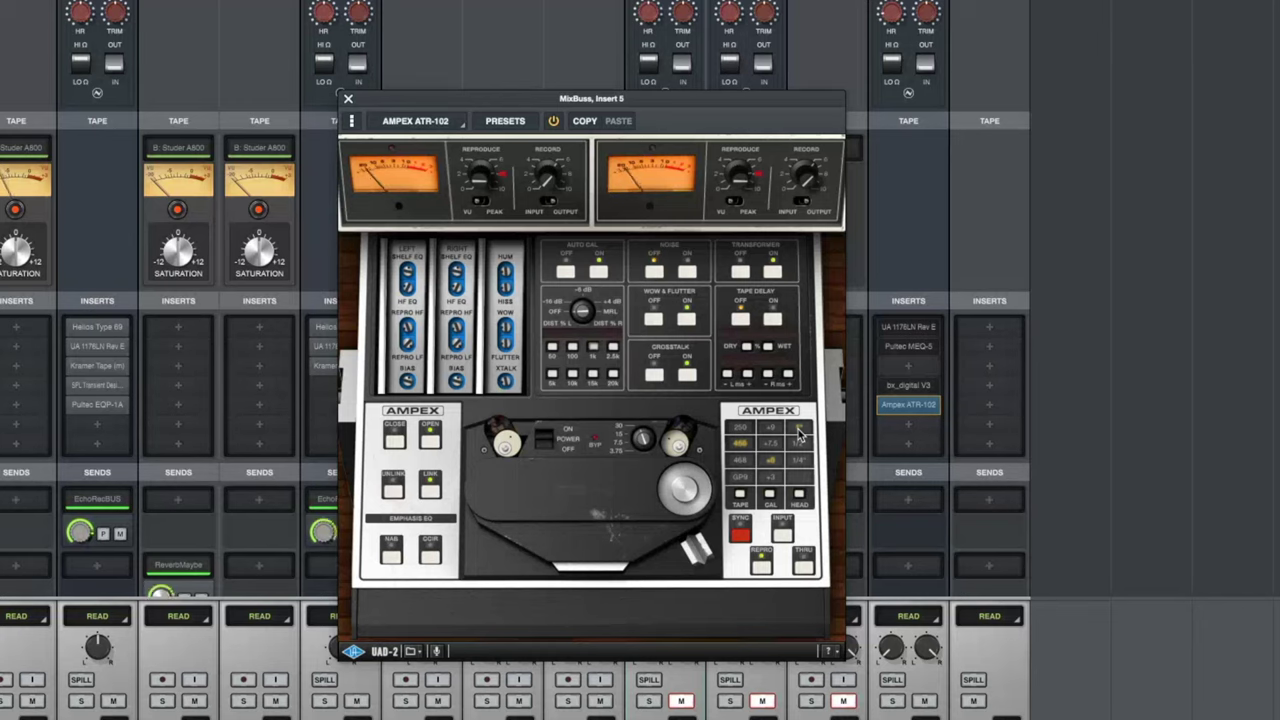
pyautogui.click(799, 430)
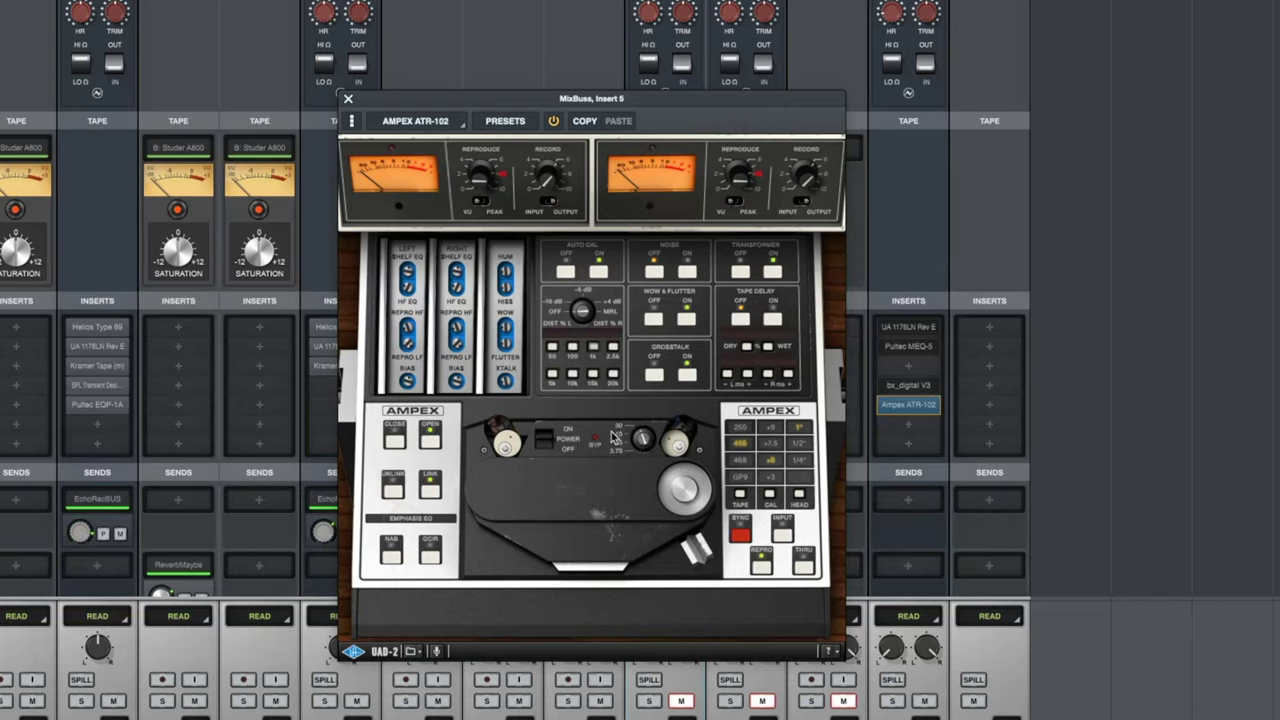
pyautogui.click(641, 440)
# - Try the 30/90 and then the 111 tape formulations
pyautogui.click(738, 465)
pyautogui.click(740, 479)
# - Return the tape formulation to 456 and set a 1-inch tape width
pyautogui.click(741, 446)
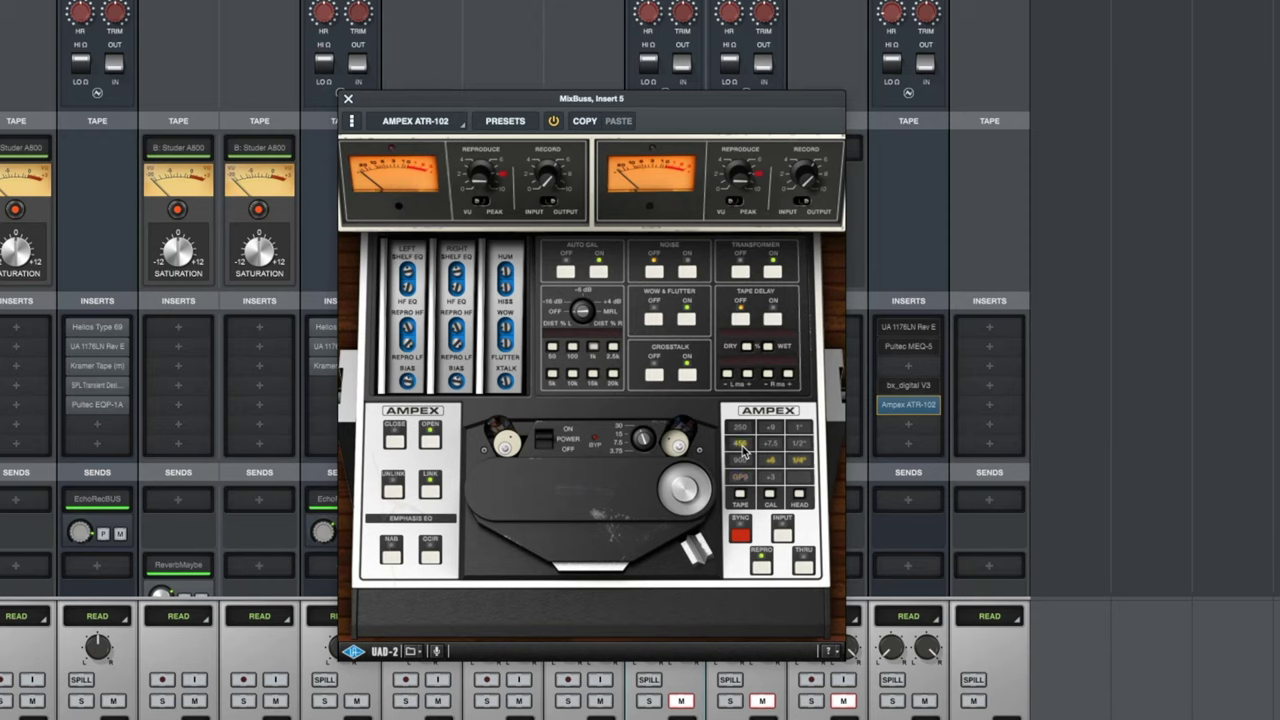
pyautogui.click(799, 430)
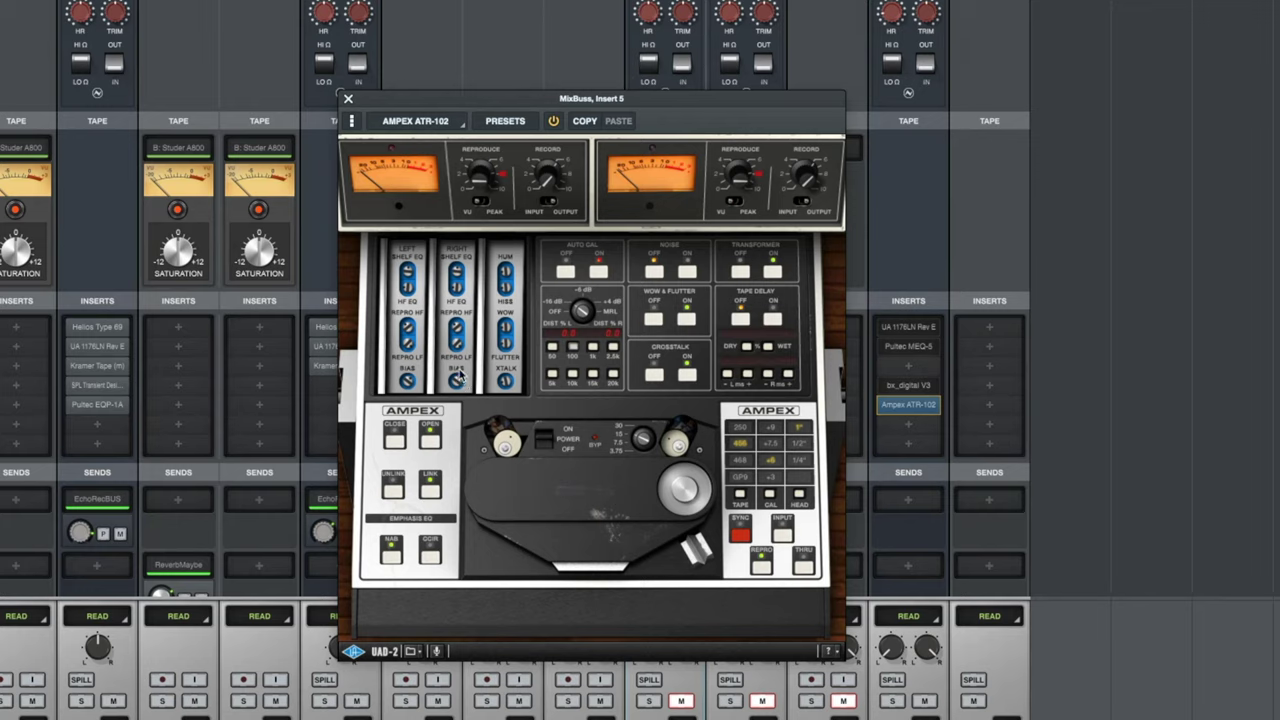
# - Nudge the linked bias on both channels and show the DIST 10k distortion readings
pyautogui.moveTo(459, 384); pyautogui.dragTo(460, 380)
pyautogui.click(574, 376)
# - Use the DIST 100 button so the distortion readouts turn off
pyautogui.click(574, 348)
# - Nudge the linked repro HF trim, close the Ampex window, and remove it from the MixBuss
pyautogui.moveTo(456, 335); pyautogui.dragTo(459, 340)
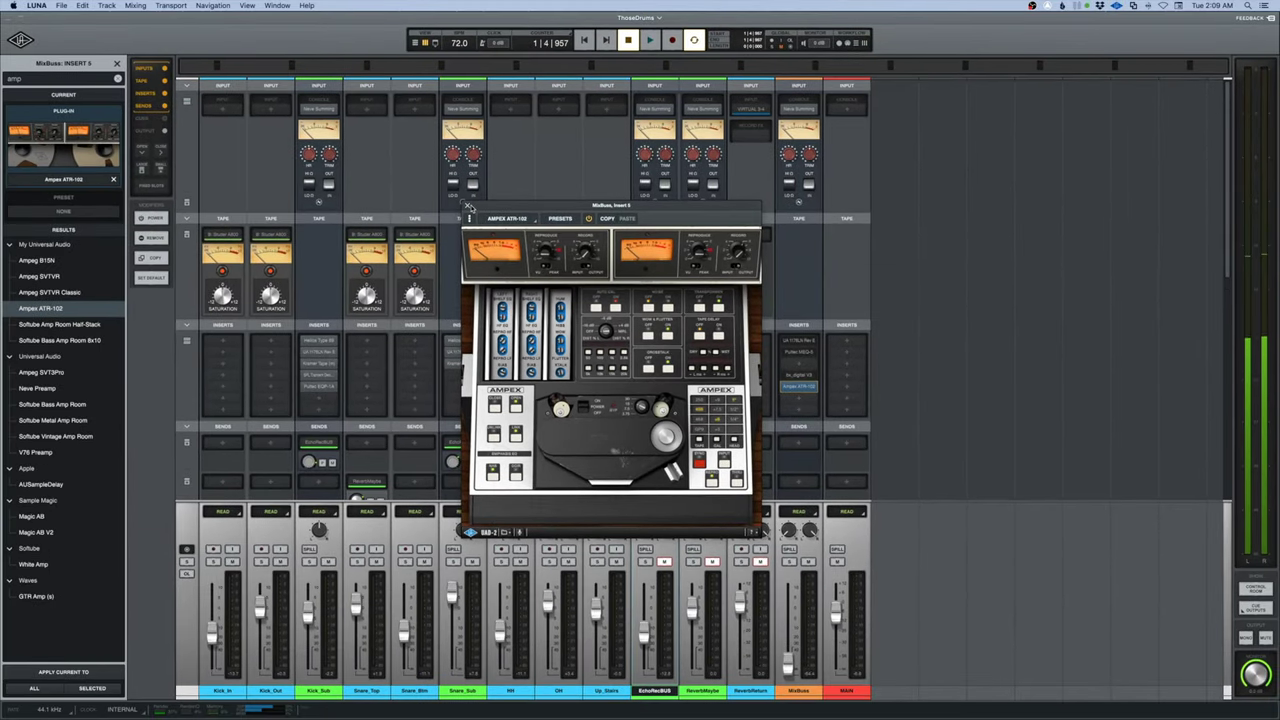
pyautogui.press('super+w')
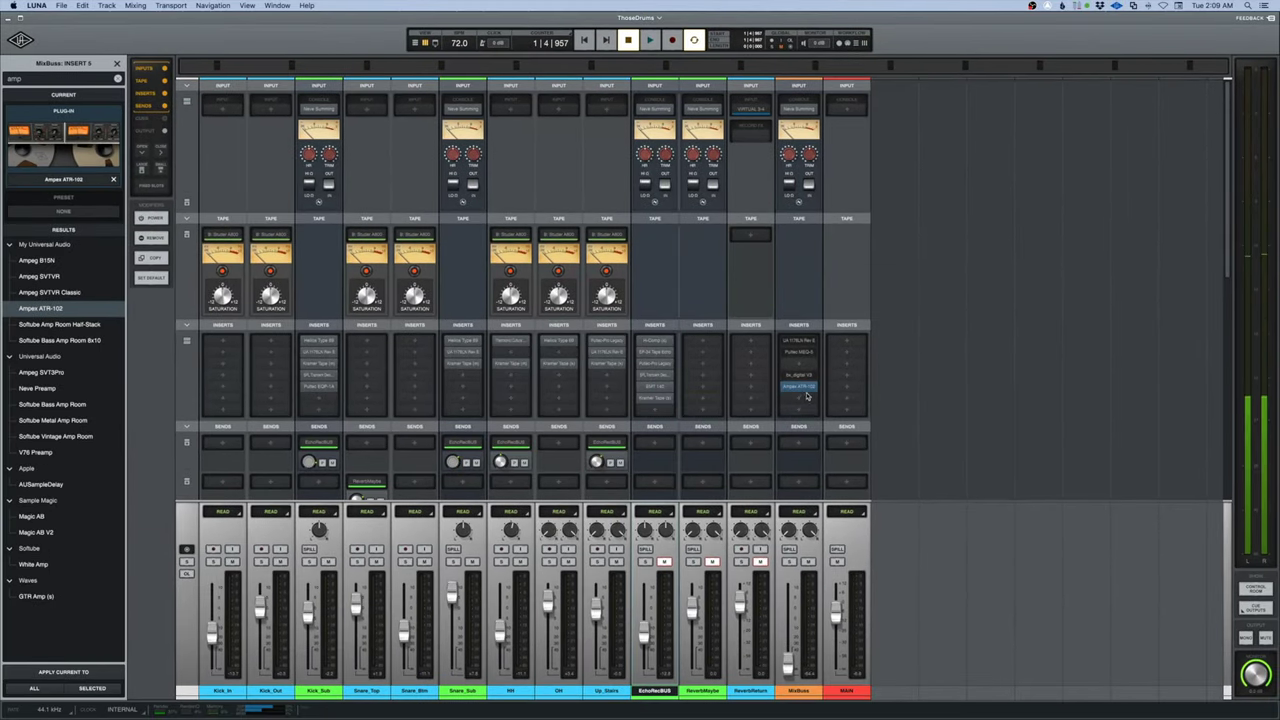
pyautogui.click(806, 390)
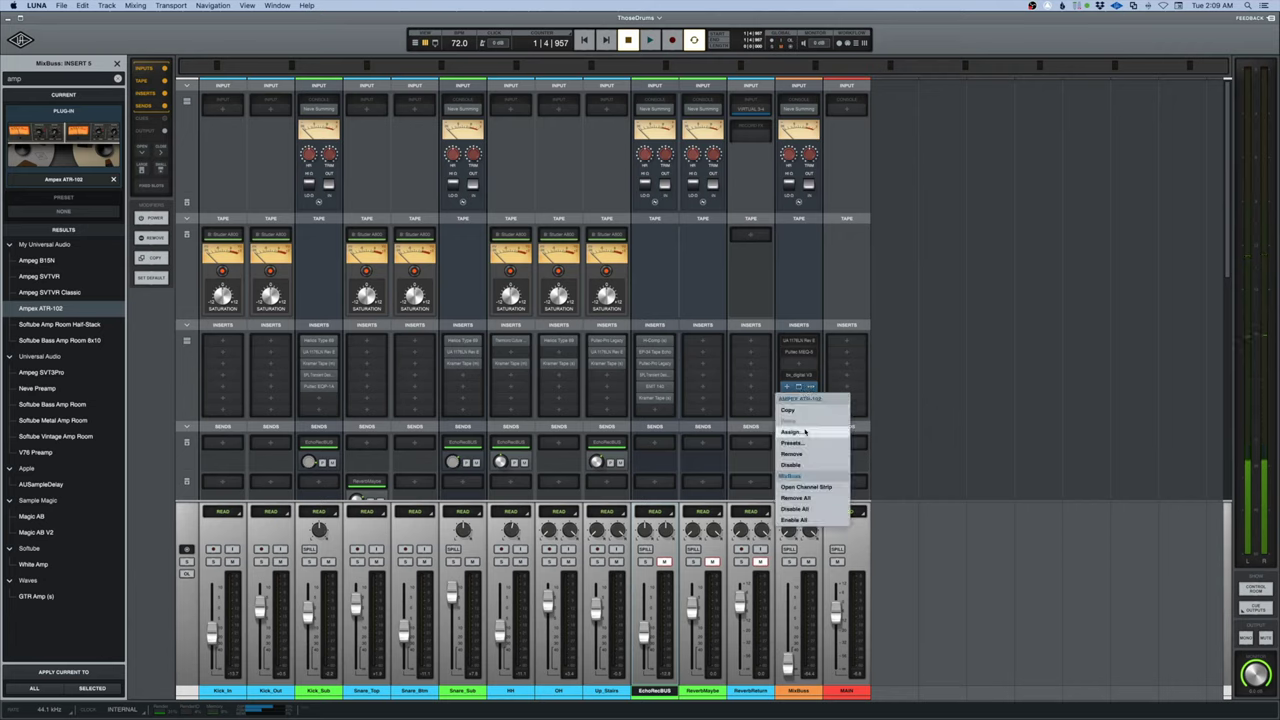
pyautogui.click(802, 459)
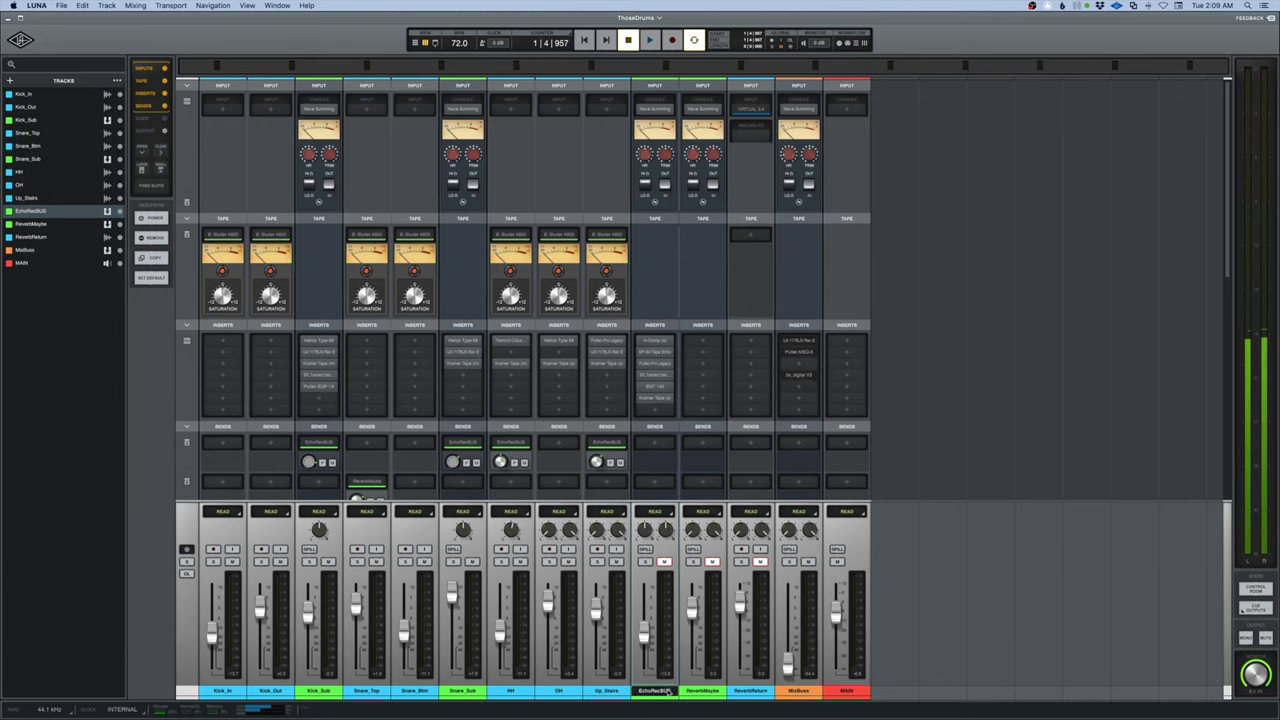
# - Search 'ampex' and load Ampex ATR-102 on EchoRecBUS insert 7, then reposition its window
pyautogui.moveTo(655, 374)
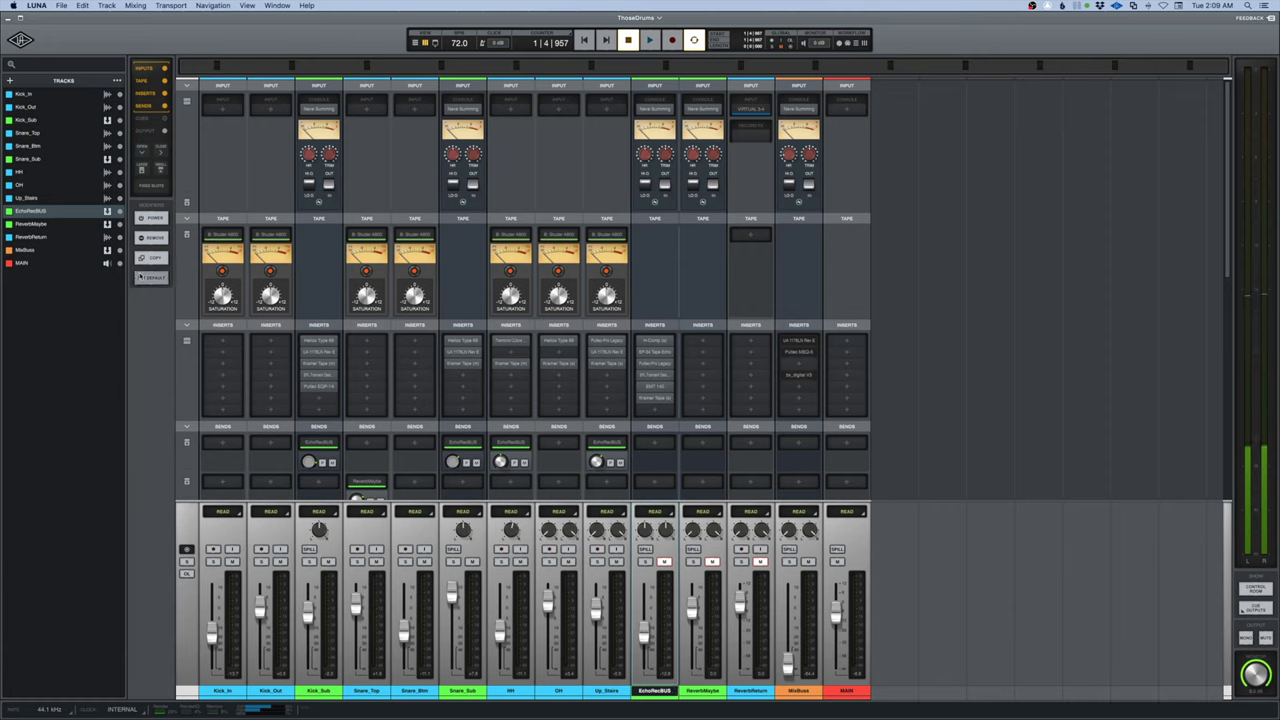
pyautogui.click(150, 218)
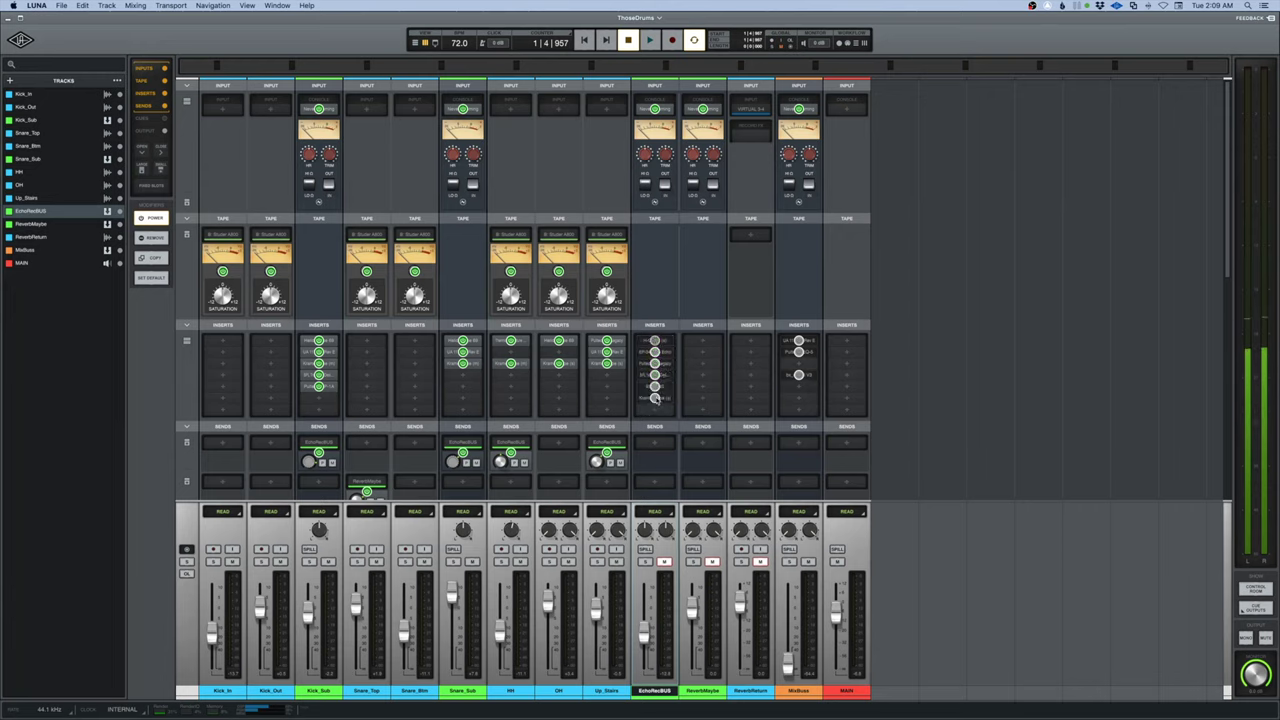
pyautogui.click(155, 220)
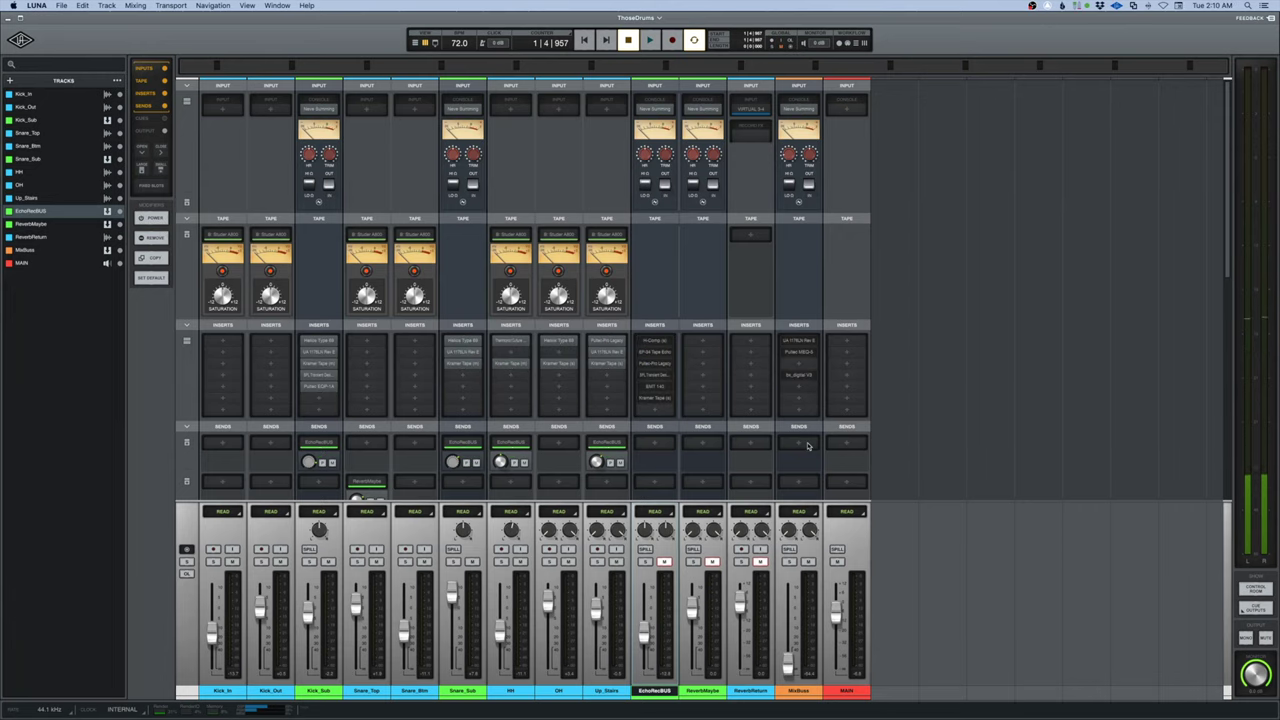
pyautogui.click(645, 408)
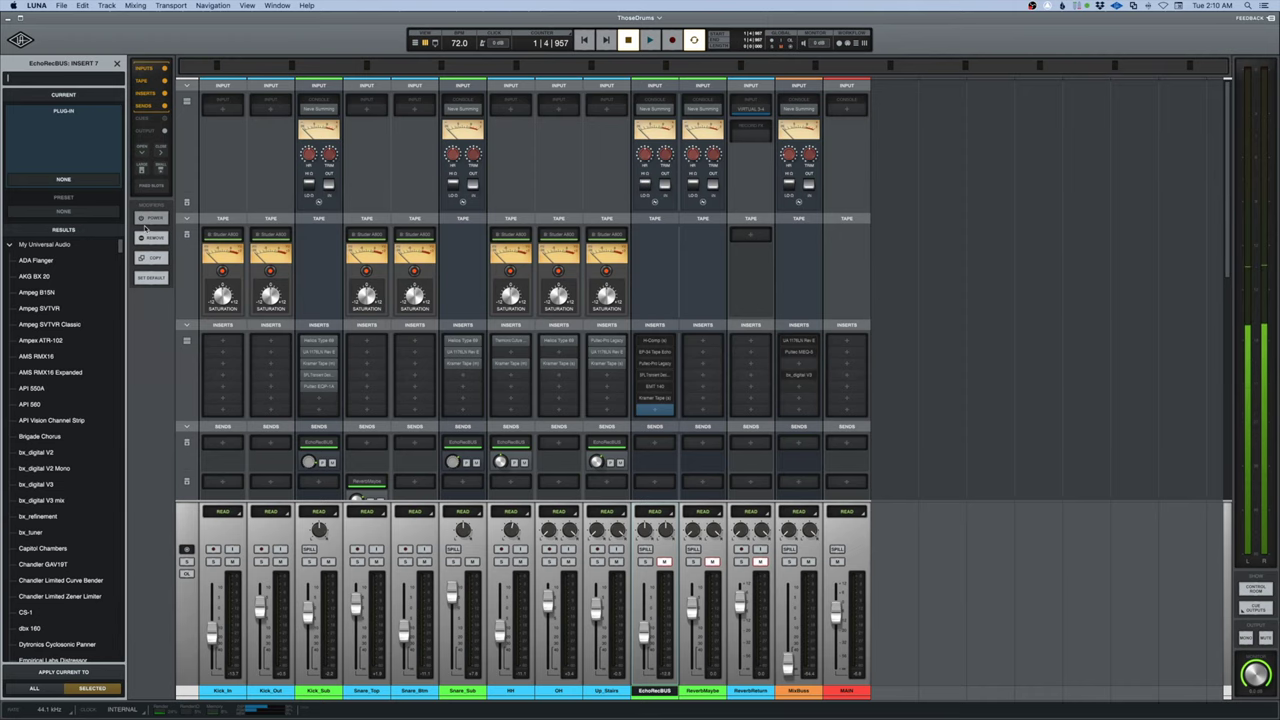
pyautogui.write('ampex')
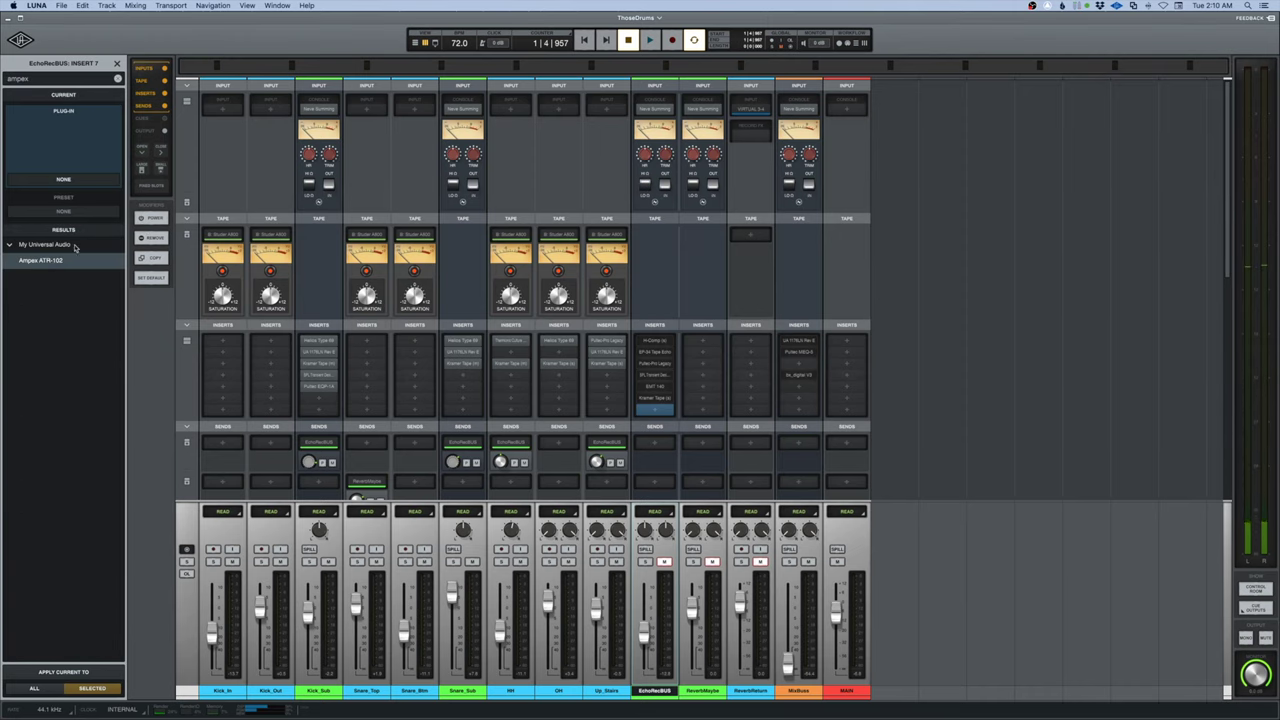
pyautogui.press('Return')
pyautogui.moveTo(993, 175); pyautogui.dragTo(931, 156)
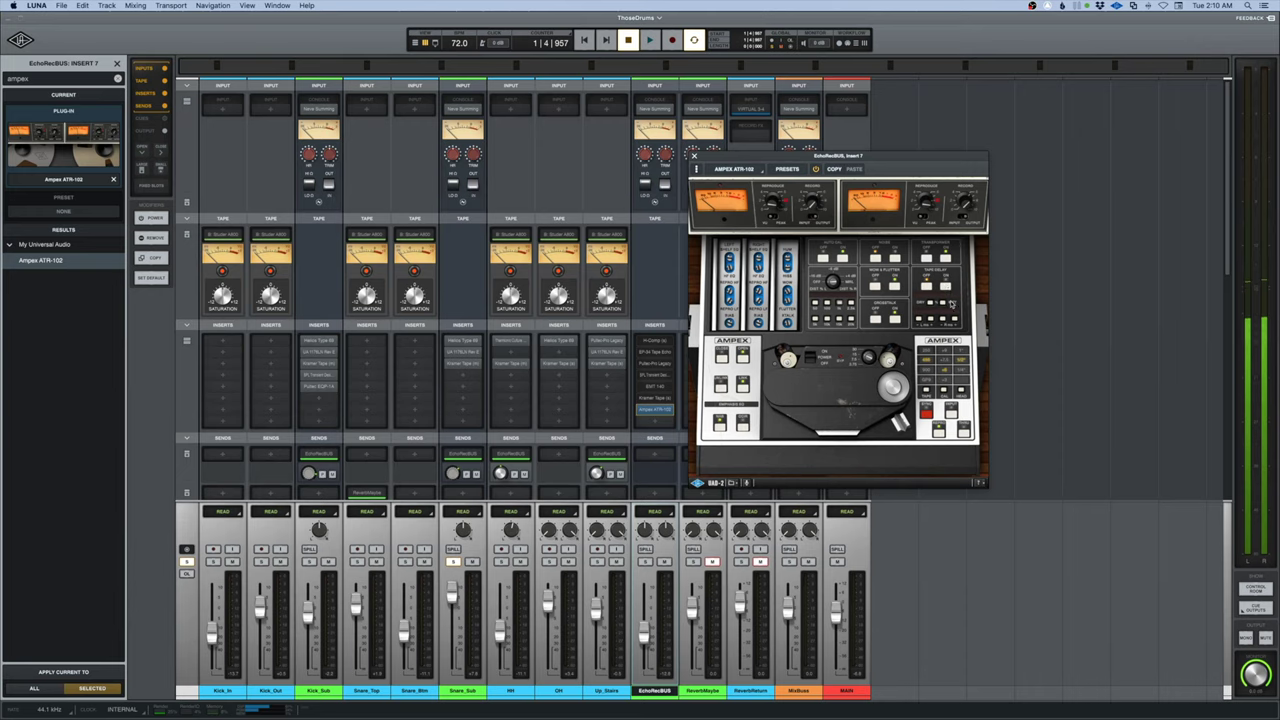
# - Switch on the ATR-102 Tape Delay
pyautogui.click(931, 308)
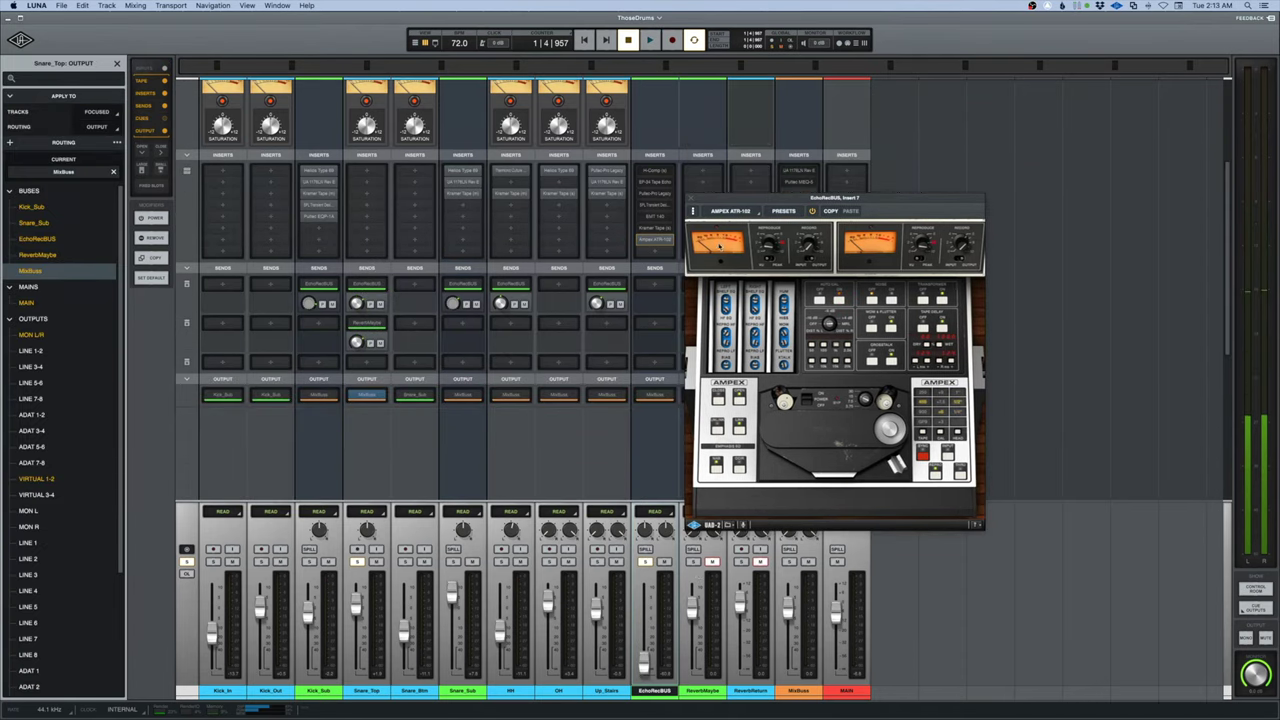
# - Reposition the Ampex window and play the drums three times to audition the slapback
pyautogui.moveTo(835, 197); pyautogui.dragTo(732, 175)
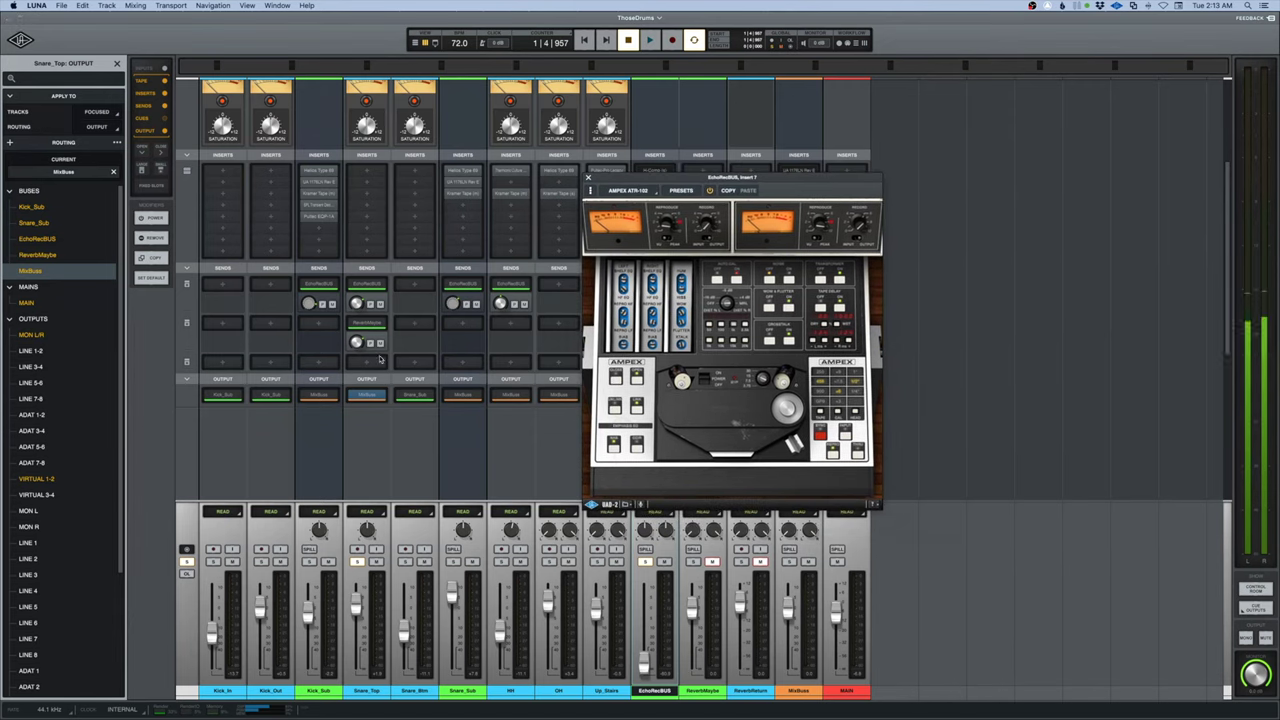
pyautogui.moveTo(651, 180); pyautogui.dragTo(793, 185)
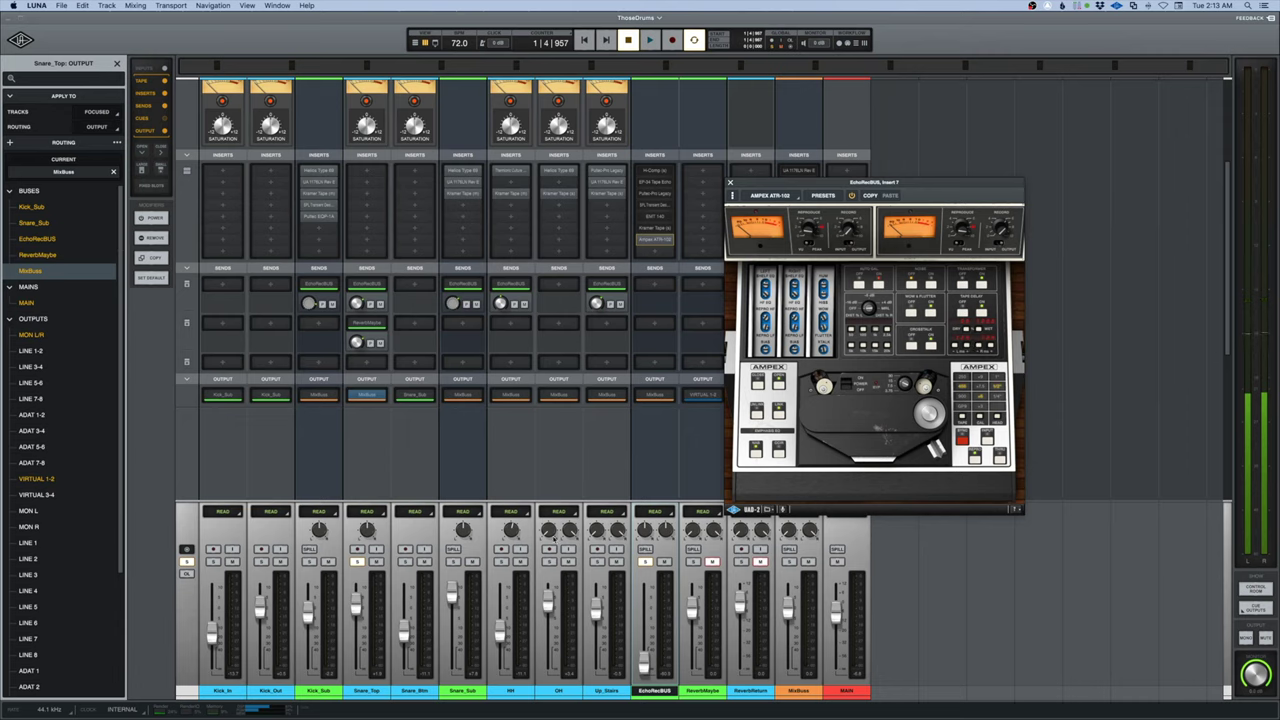
pyautogui.press('space')
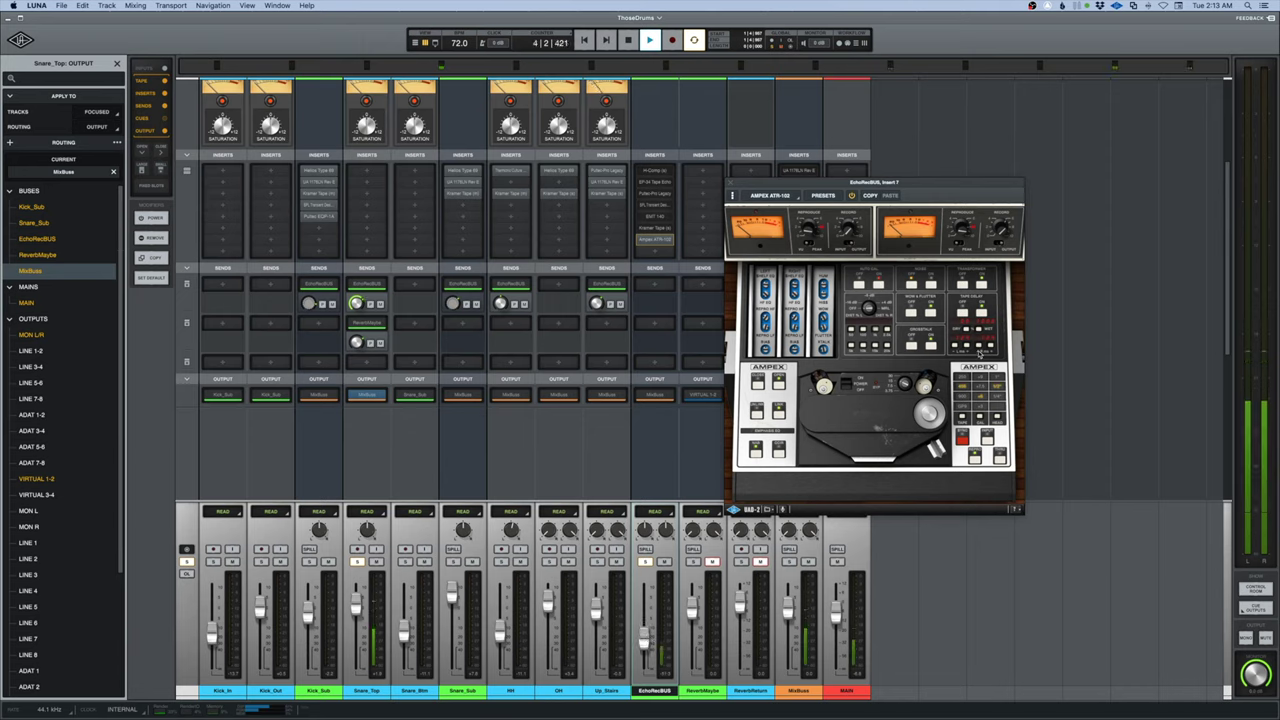
pyautogui.press('space')
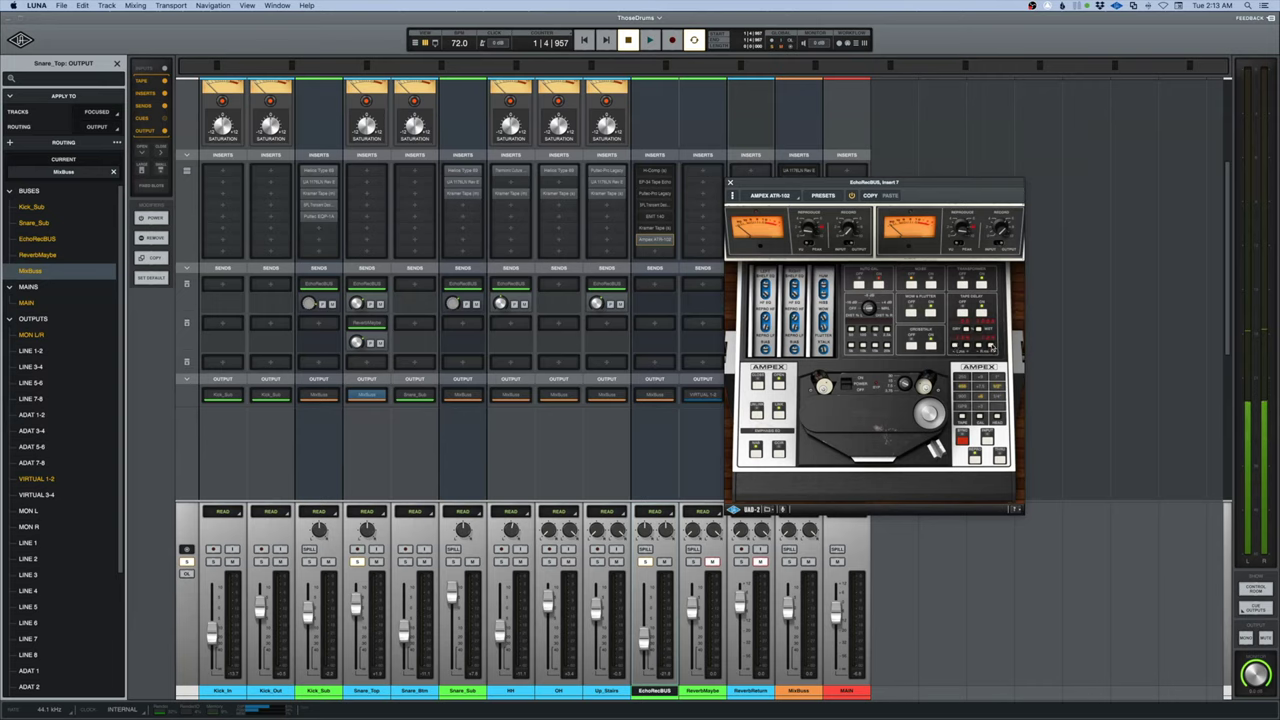
pyautogui.press('space')
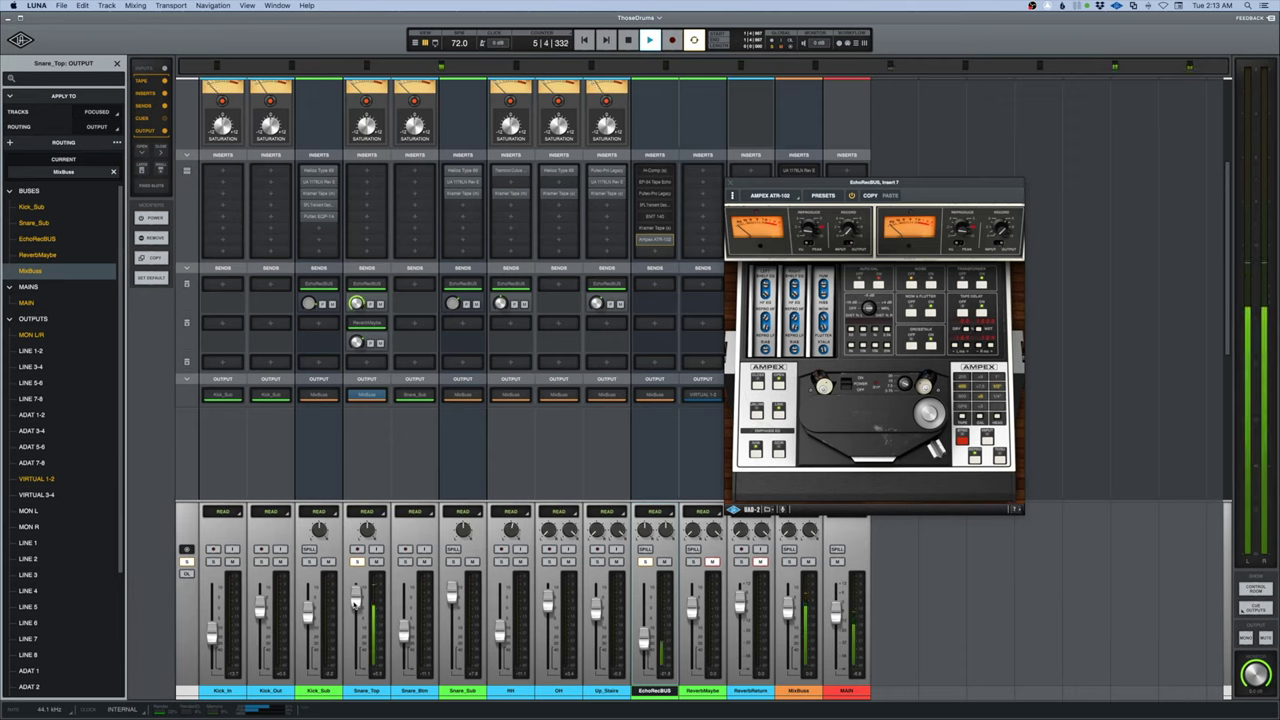
pyautogui.press('space')
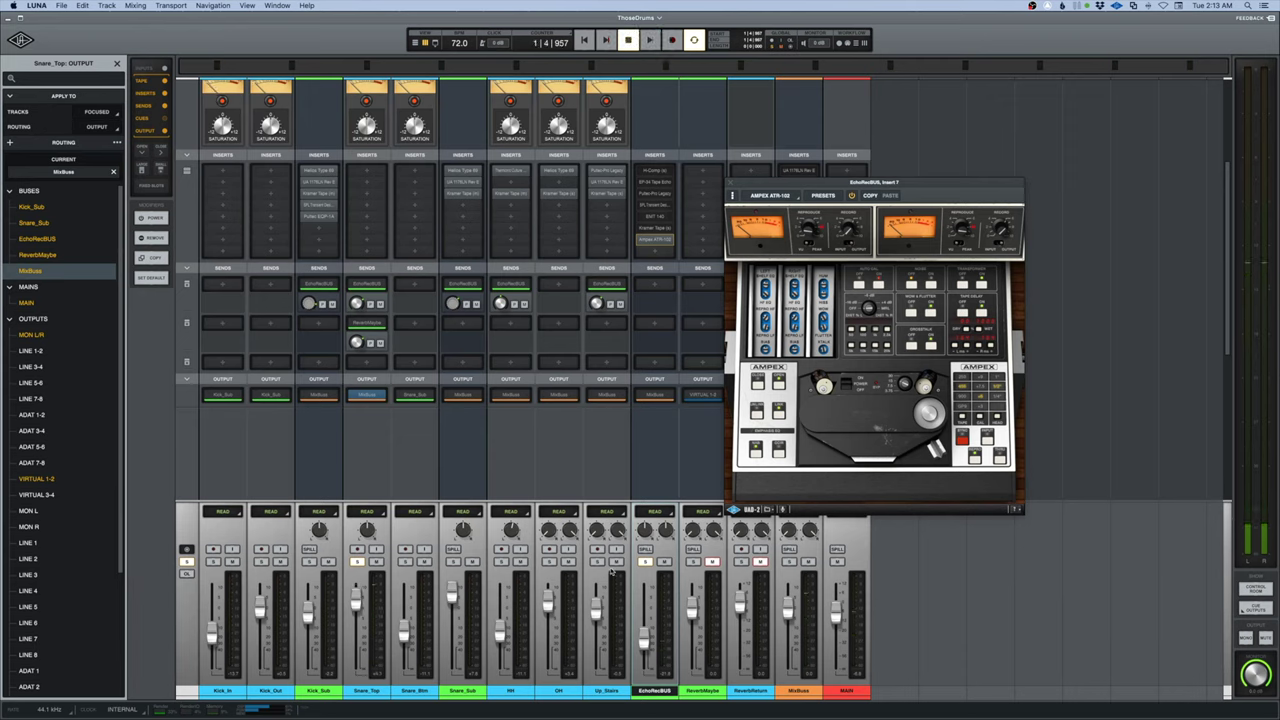
pyautogui.press('space')
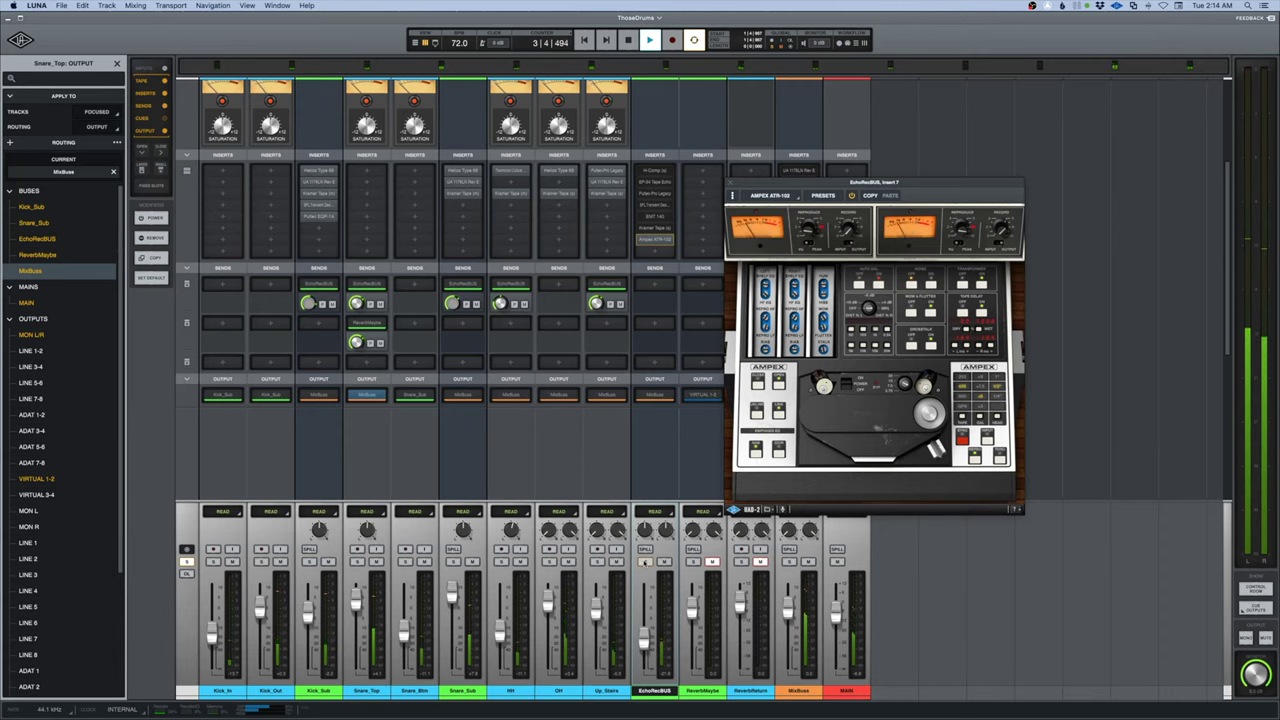
pyautogui.press('space')
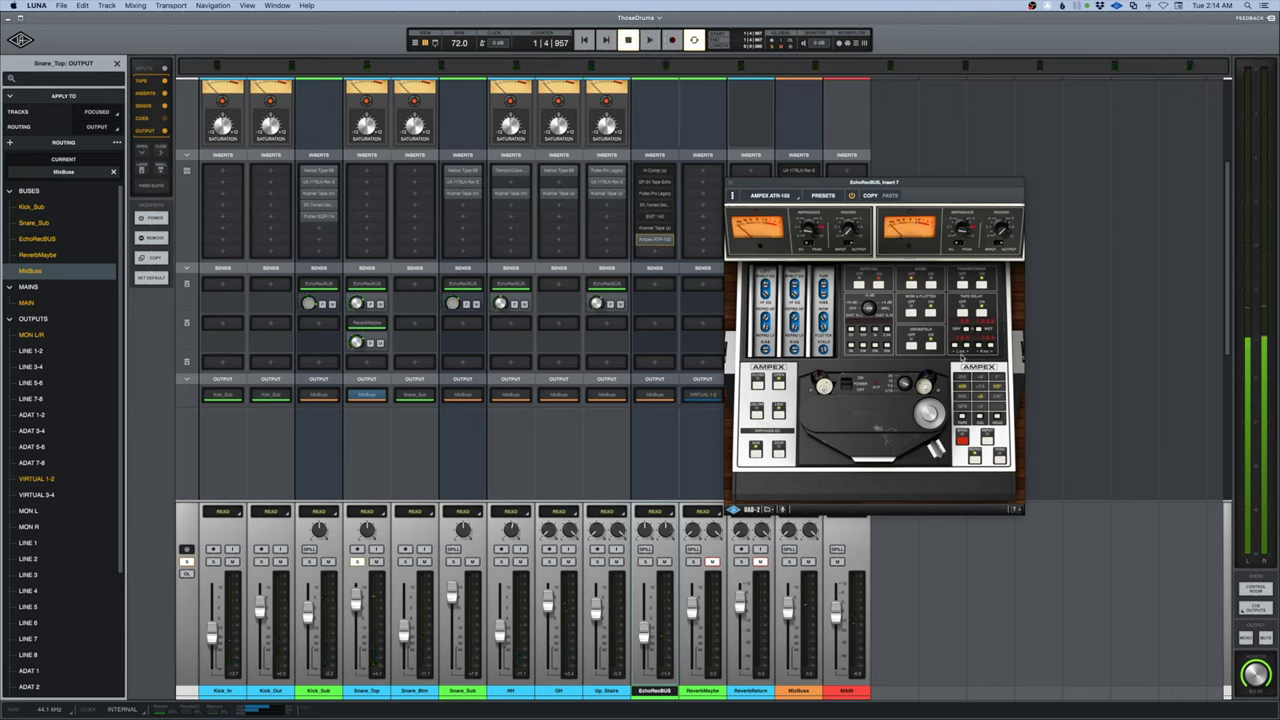
# - Swap to the MixBuss insert 3 Ampex window, raise it, and audition the widening delay
pyautogui.click(729, 184)
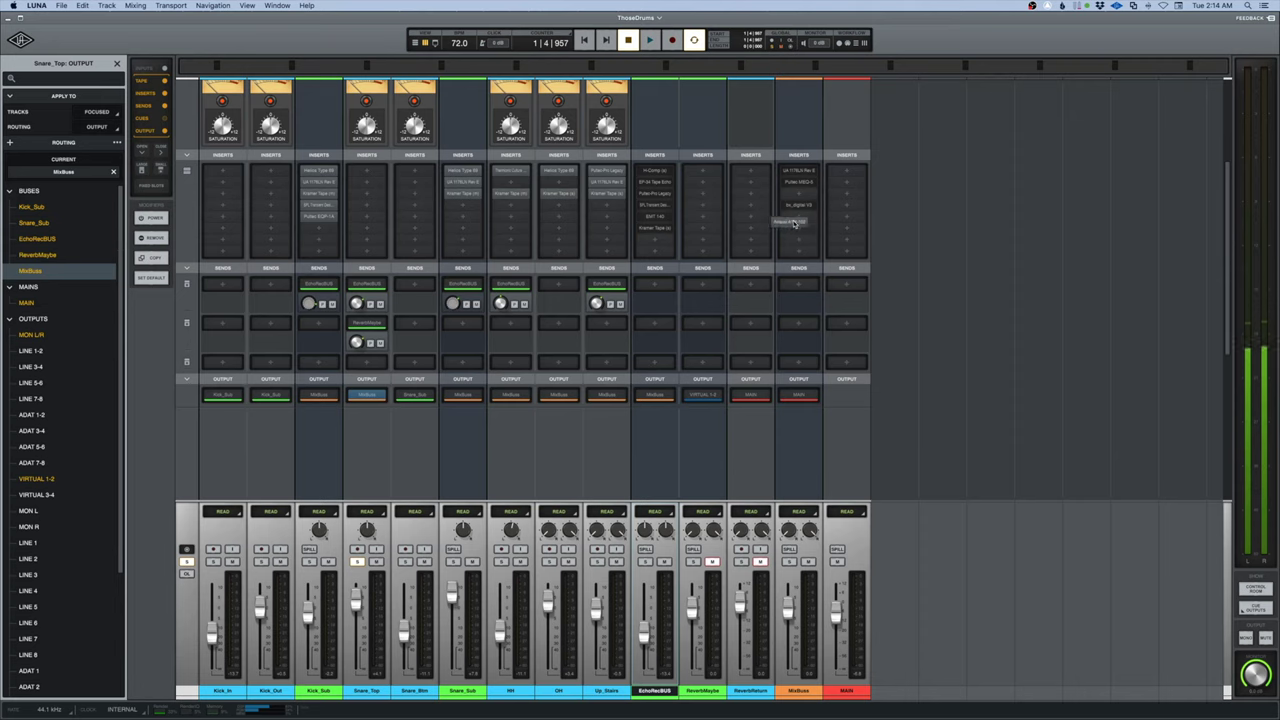
pyautogui.click(798, 218)
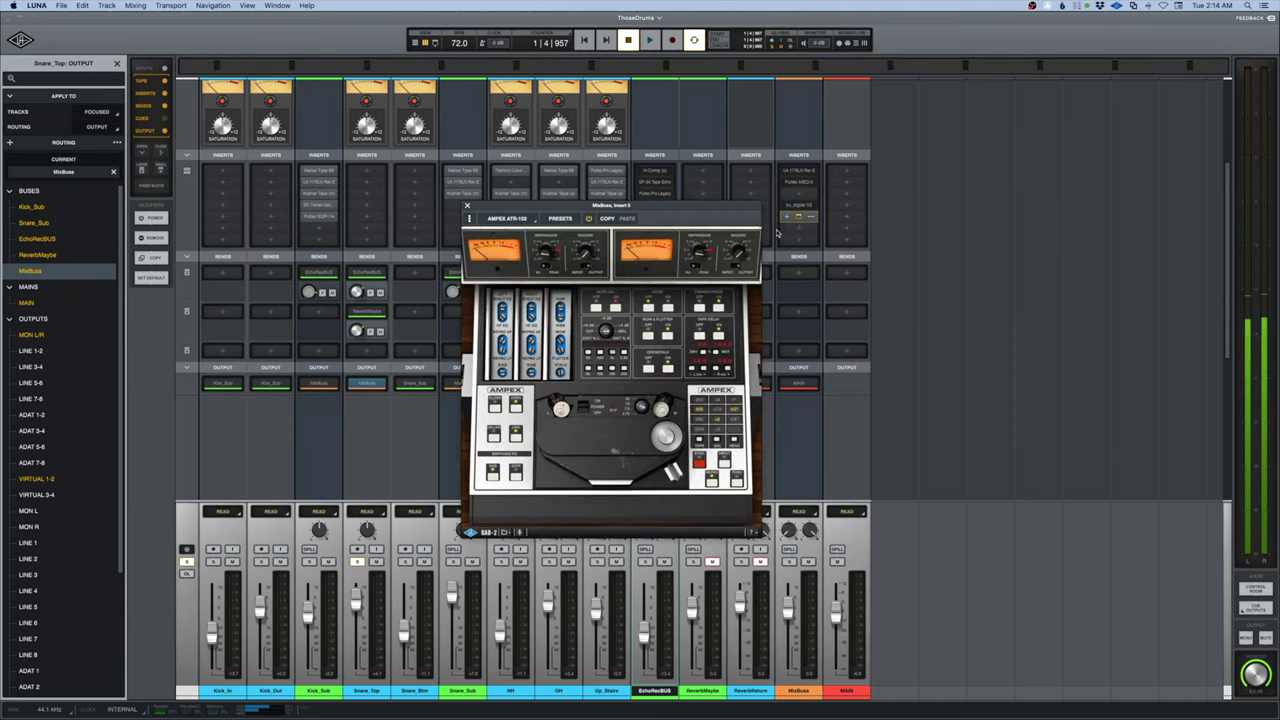
pyautogui.moveTo(631, 207); pyautogui.dragTo(691, 123)
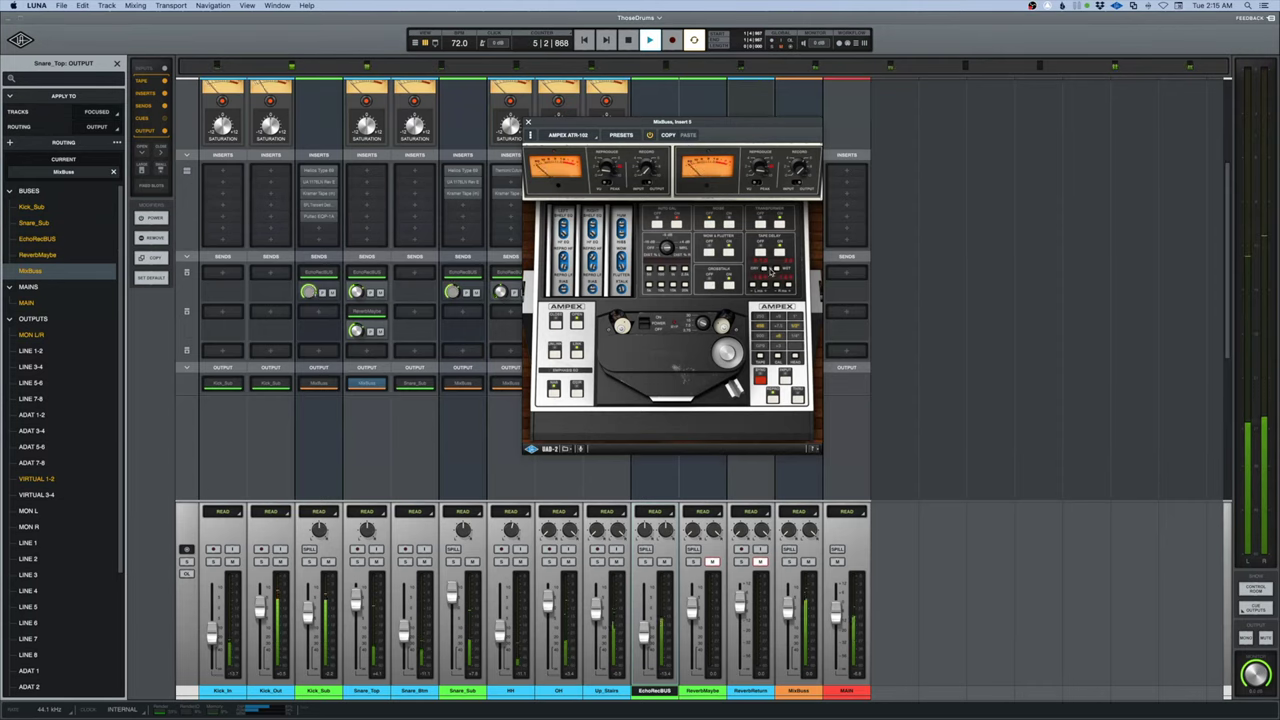
pyautogui.press('space')
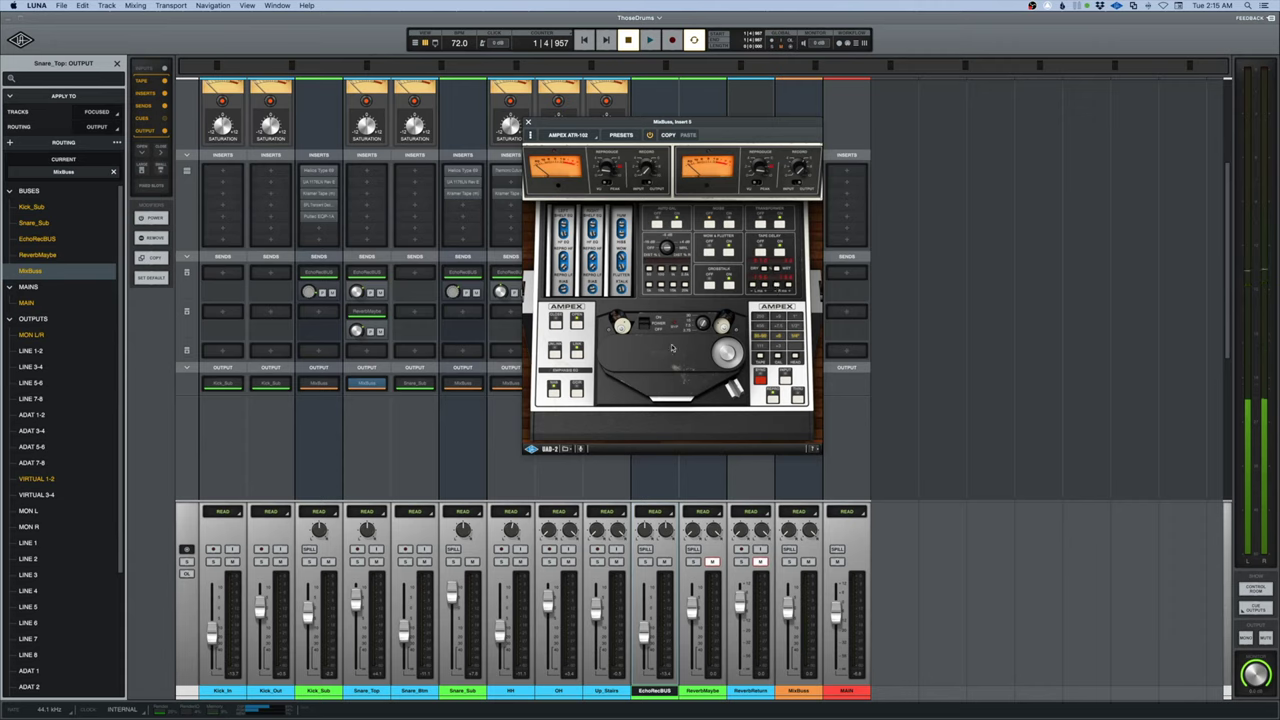
pyautogui.press('space')
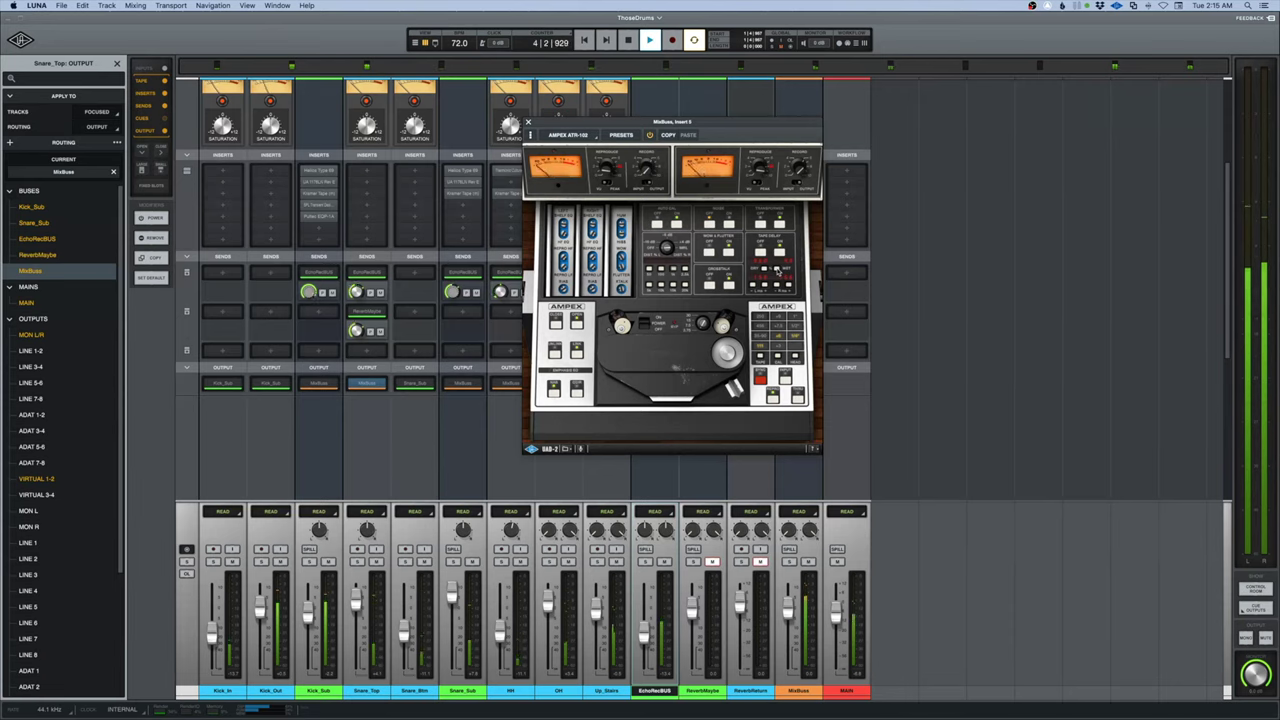
pyautogui.press('space')
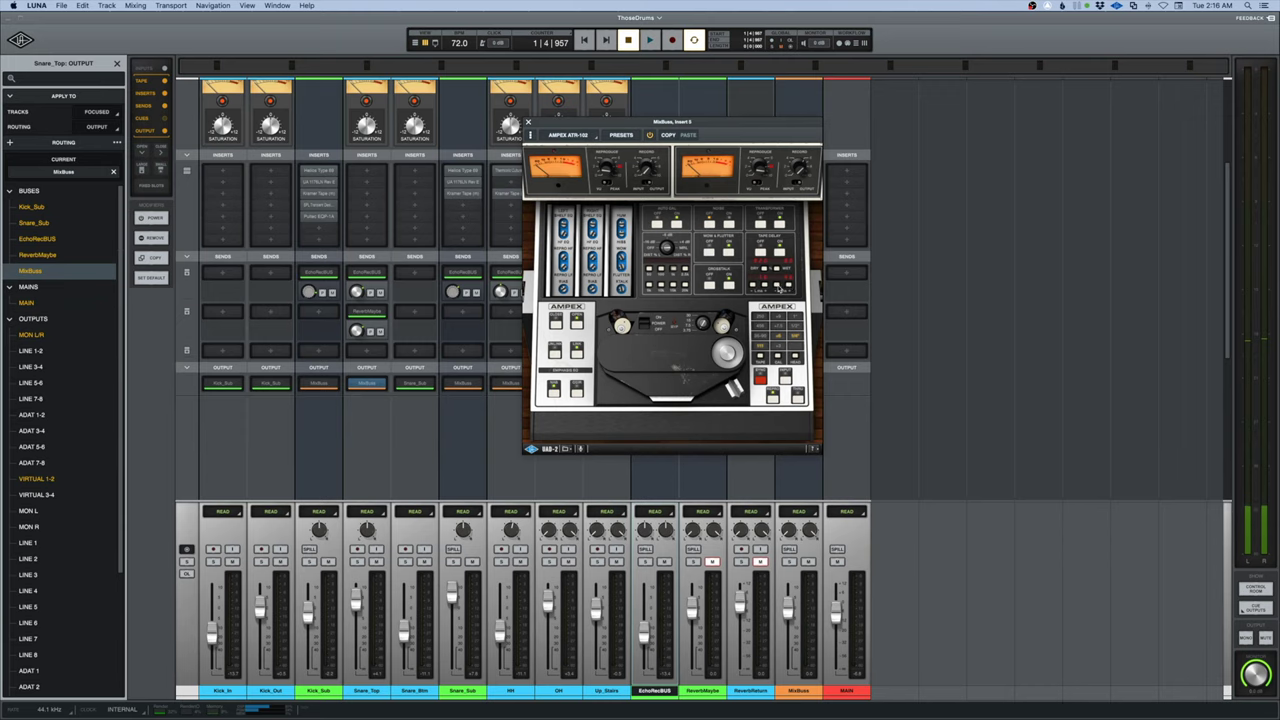
pyautogui.press('space')
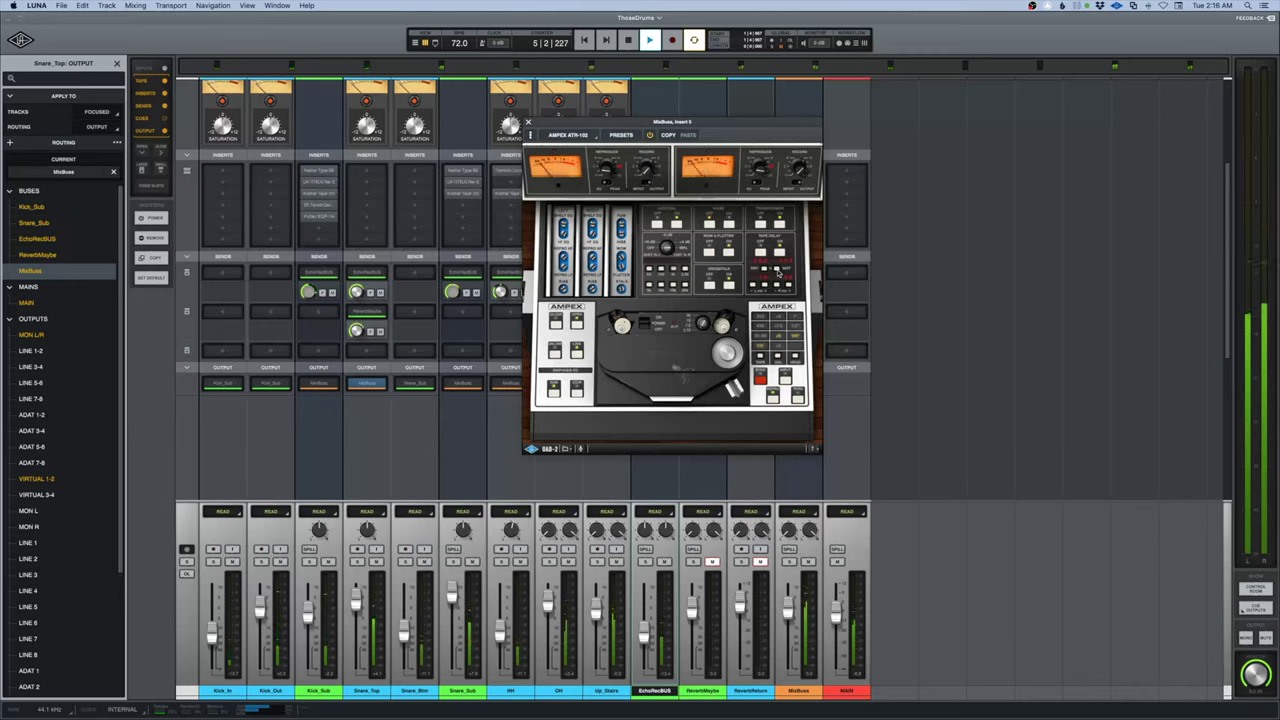
pyautogui.press('space')
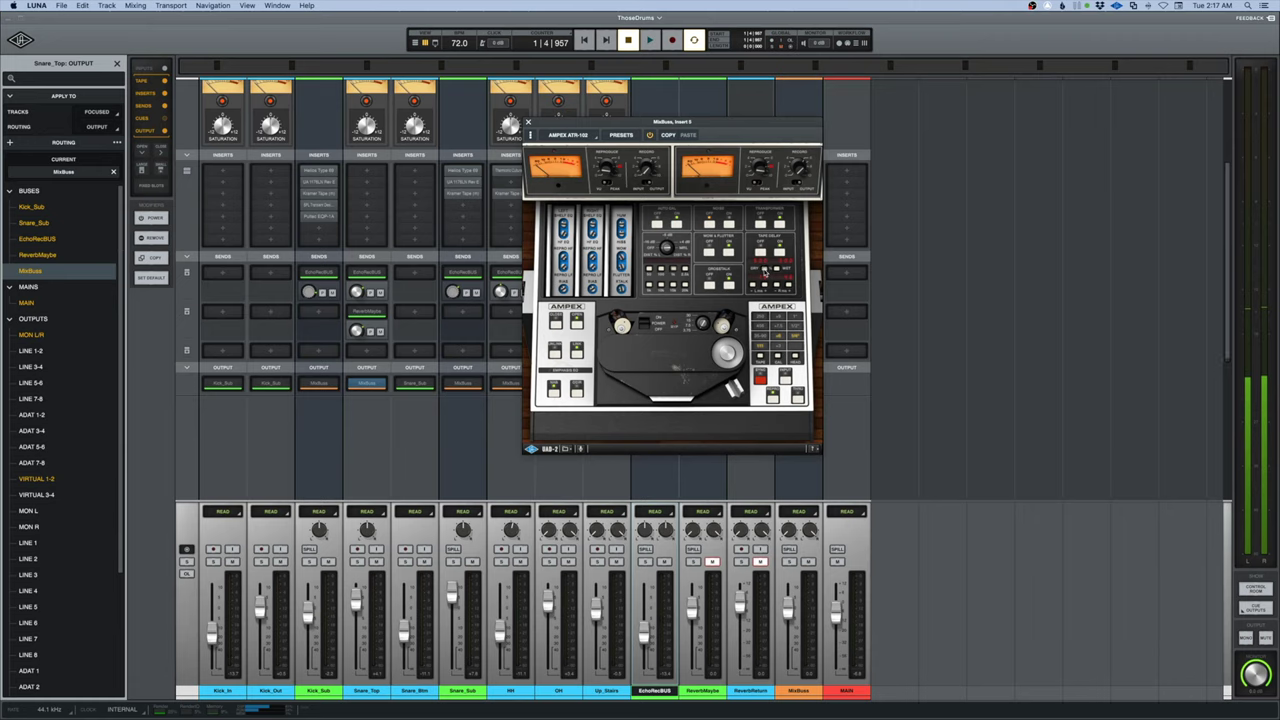
pyautogui.press('space')
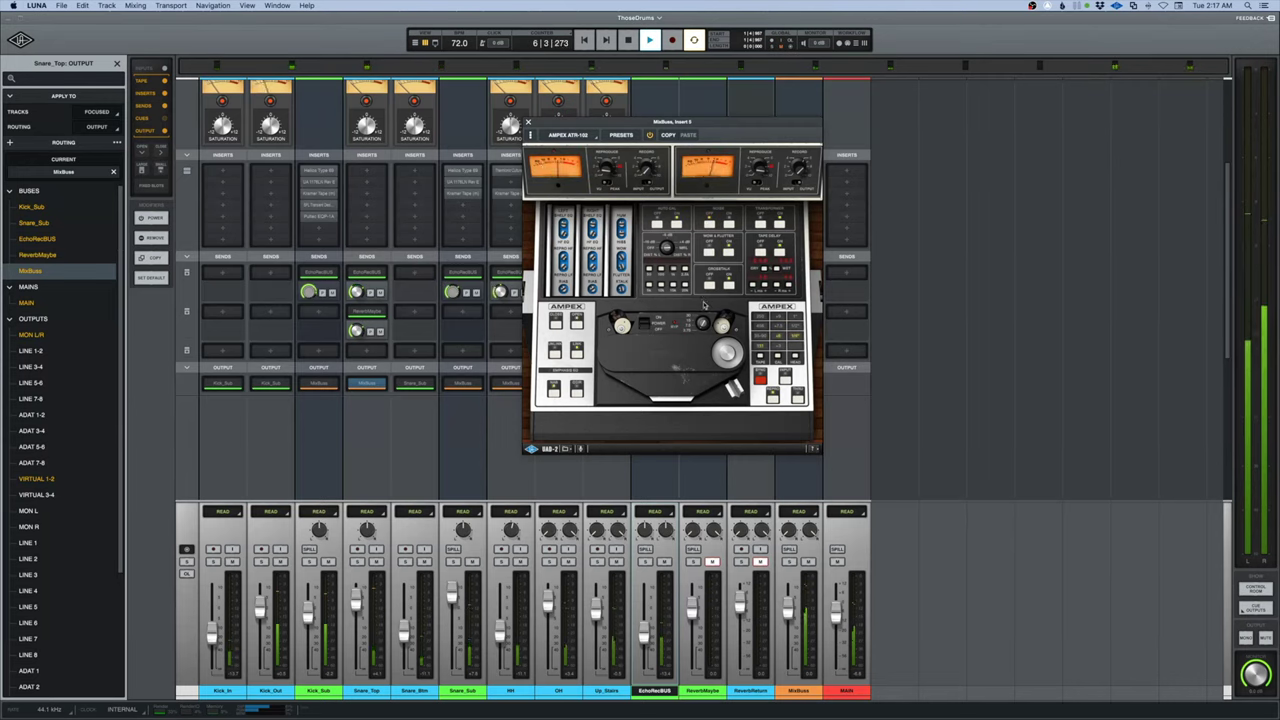
pyautogui.press('space')
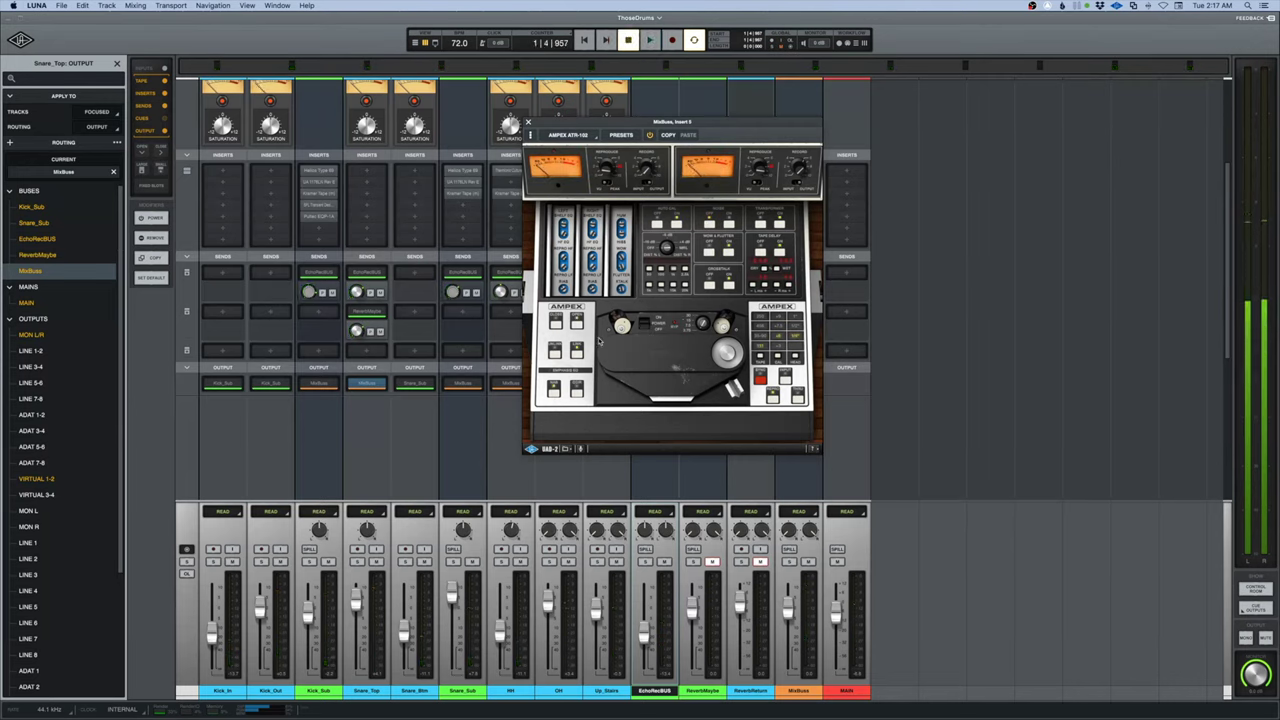